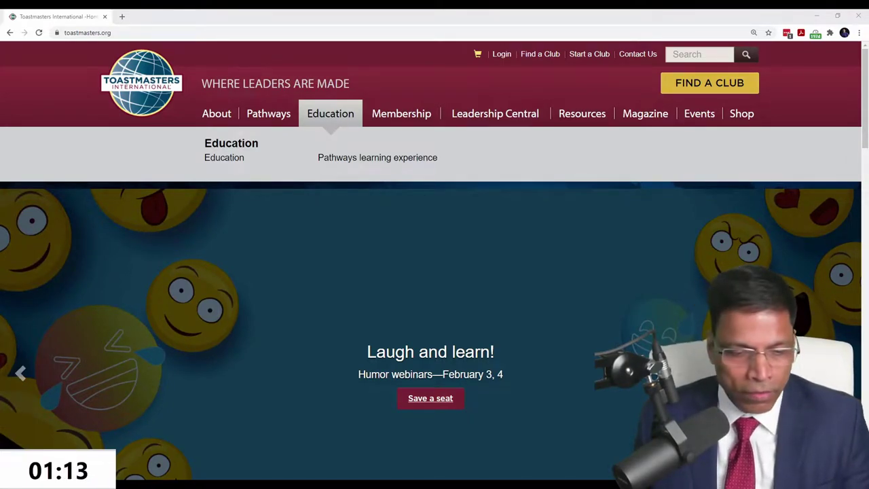
Go through Education to the Speechcraft Program page and scroll down to its resource links
left_click(224, 157)
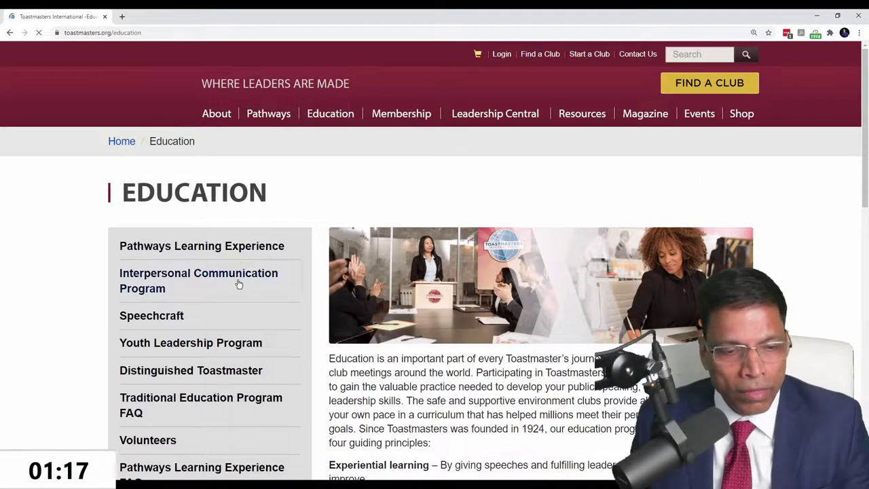
left_click(163, 319)
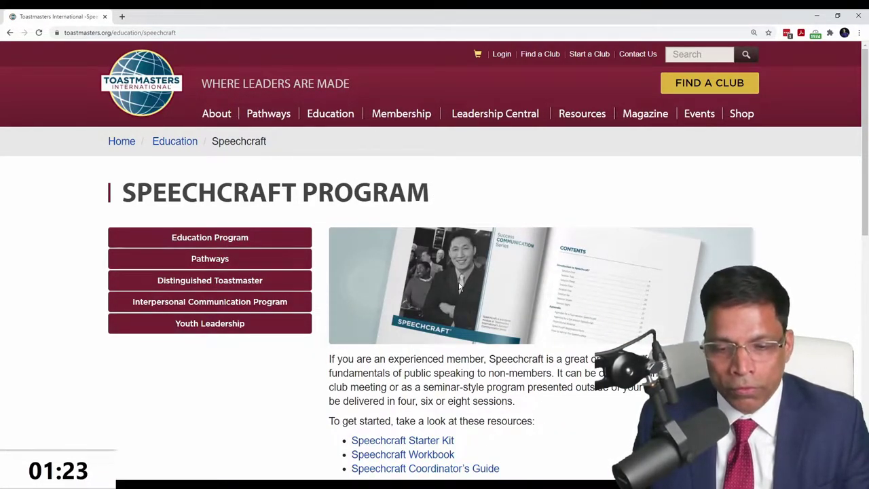
scroll(537, 287, "down", 3)
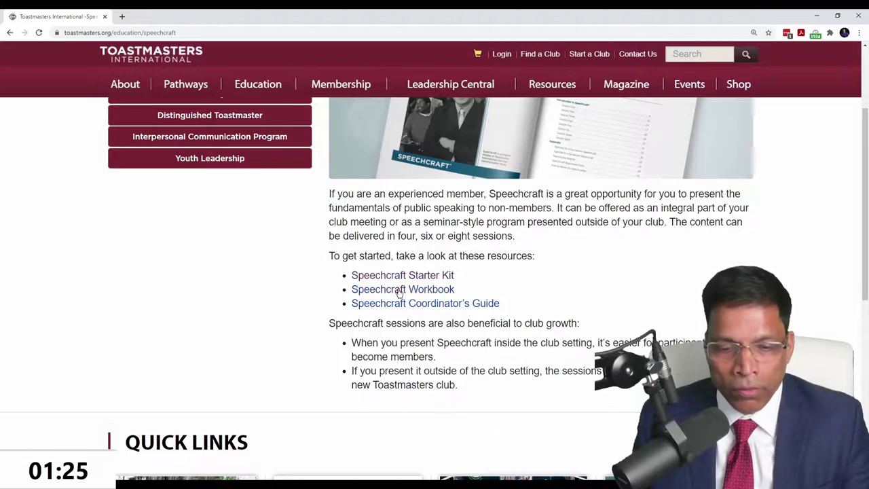
Open the Speechcraft Starter Kit product page (Item 205, $20.00 member price)
left_click(405, 279)
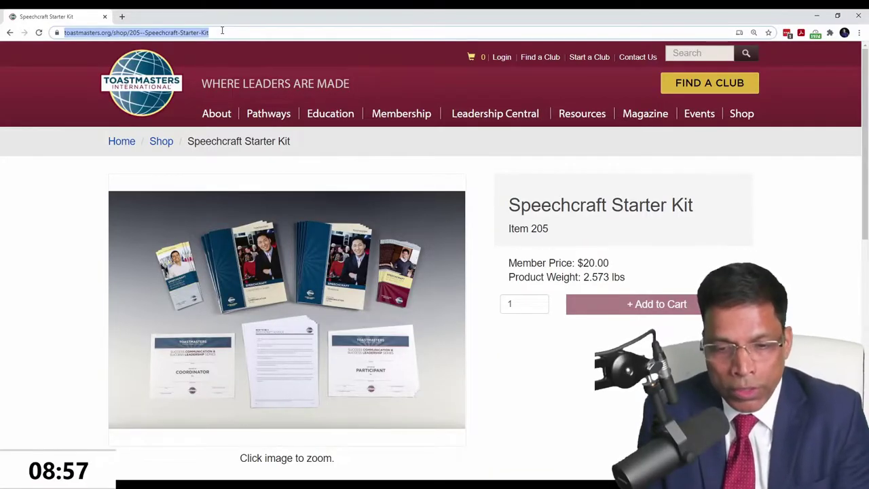
Go to speechcraft.toastmasters.org and scroll through its Welcome to Speechcraft page
type("s")
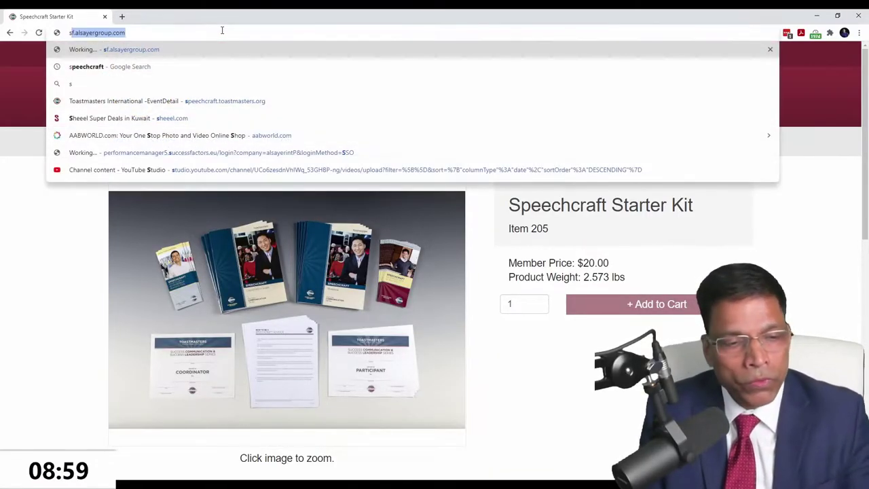
type("pe")
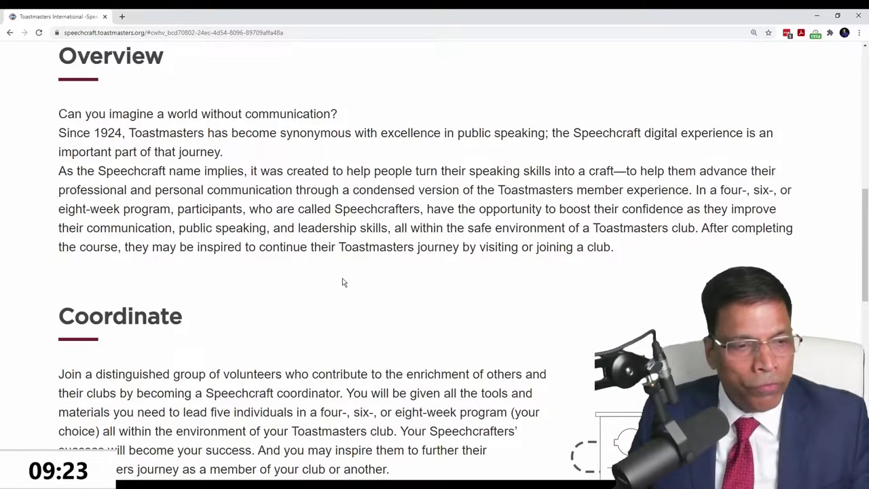
scroll(374, 278, "down", 6)
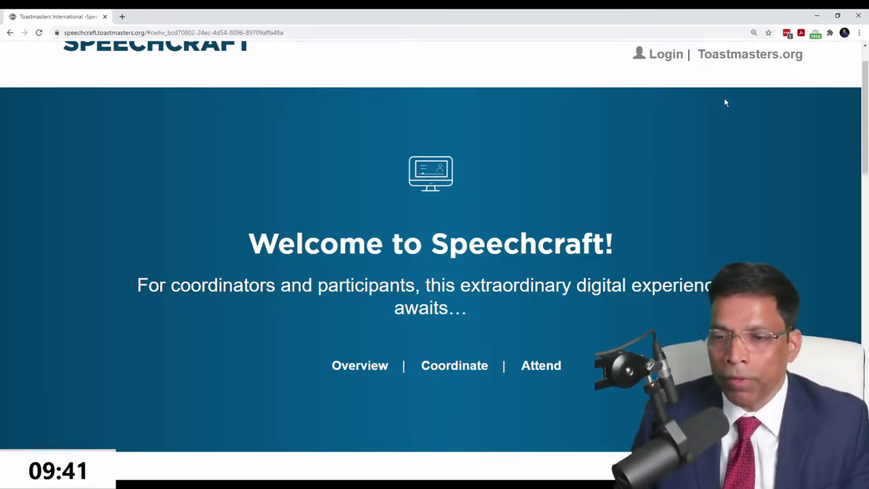
Sign in with saved coordinator credentials to view the Capitol Speakers ZOOM event (0 of 5 seats)
left_click(666, 59)
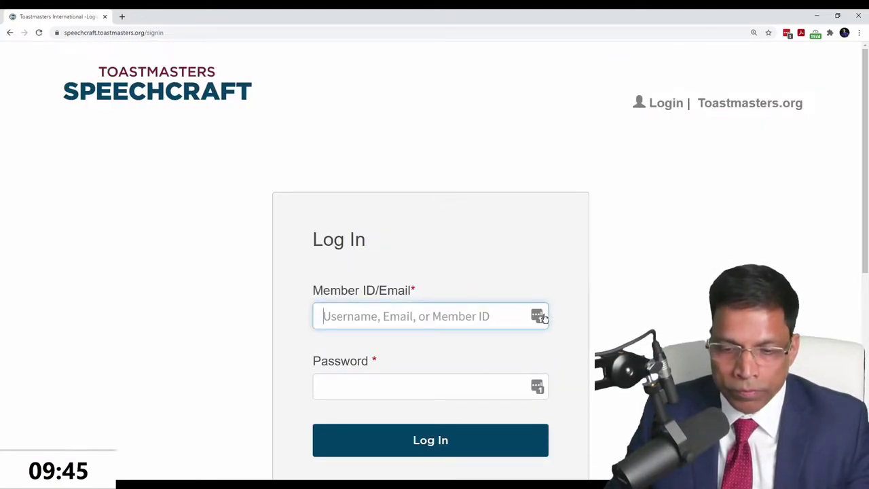
left_click(536, 315)
left_click(329, 415)
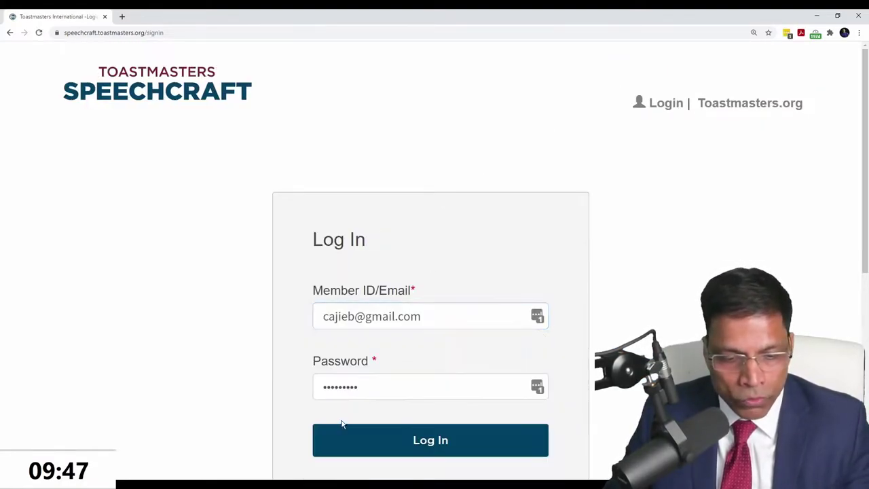
scroll(283, 310, "down", 2)
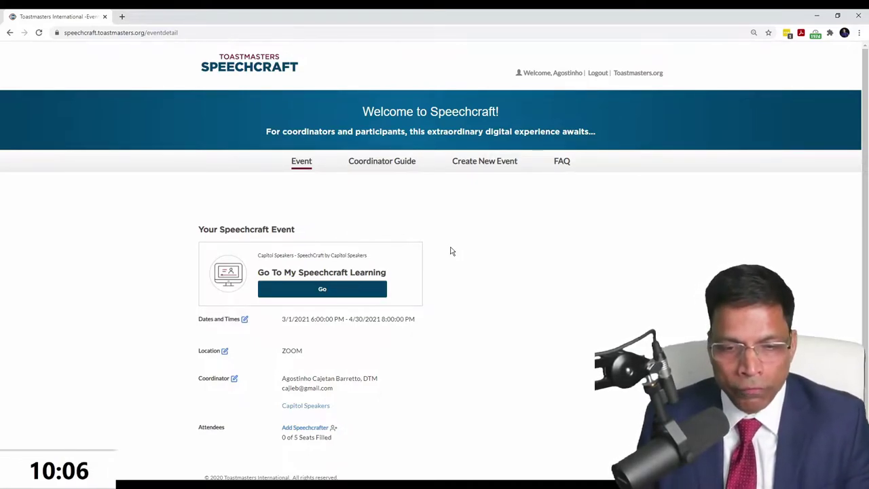
Switch the event page to its Coordinator Guide view
left_click(387, 162)
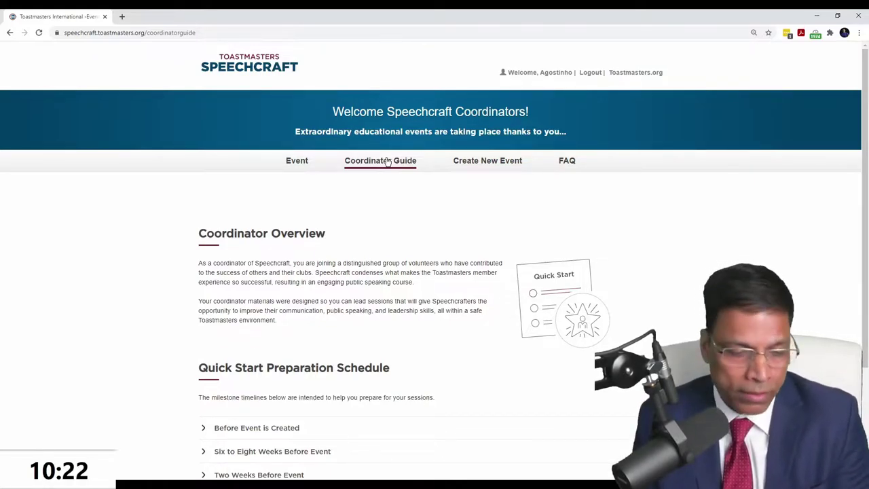
Zoom in and expand the Before Event is Created and Six to Eight Weeks Before Event milestones
scroll(387, 160, "down", 2)
key("ctrl+plus")
key("ctrl+plus")
key("ctrl+plus")
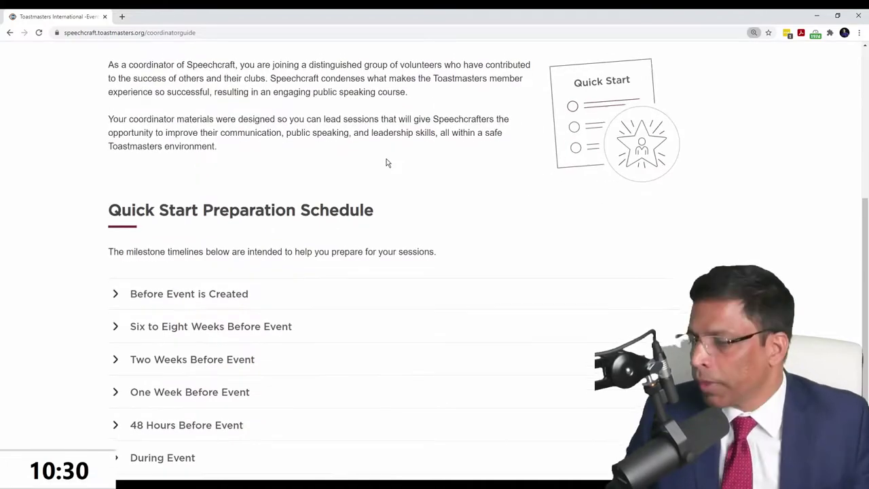
scroll(387, 161, "down", 1)
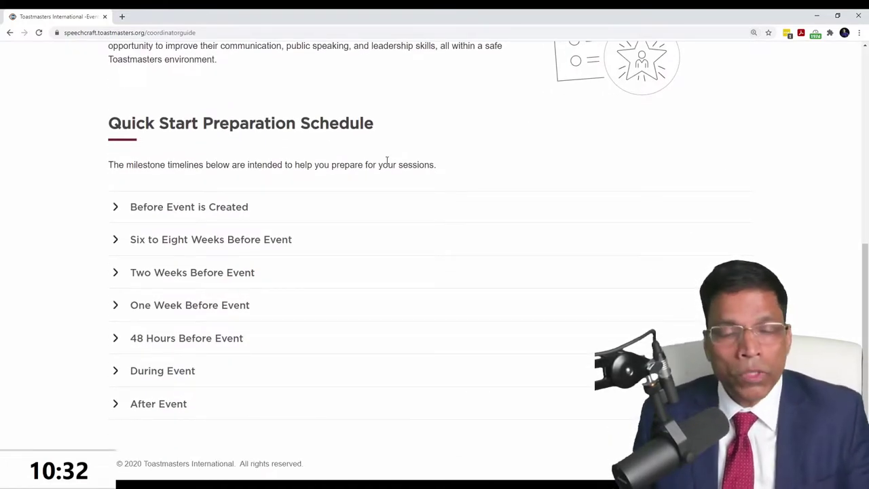
left_click(117, 206)
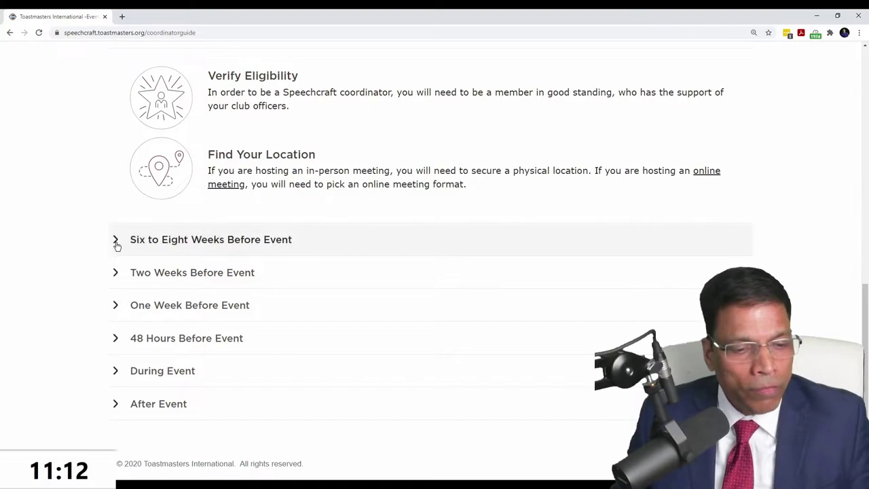
left_click(116, 242)
scroll(169, 244, "down", 3)
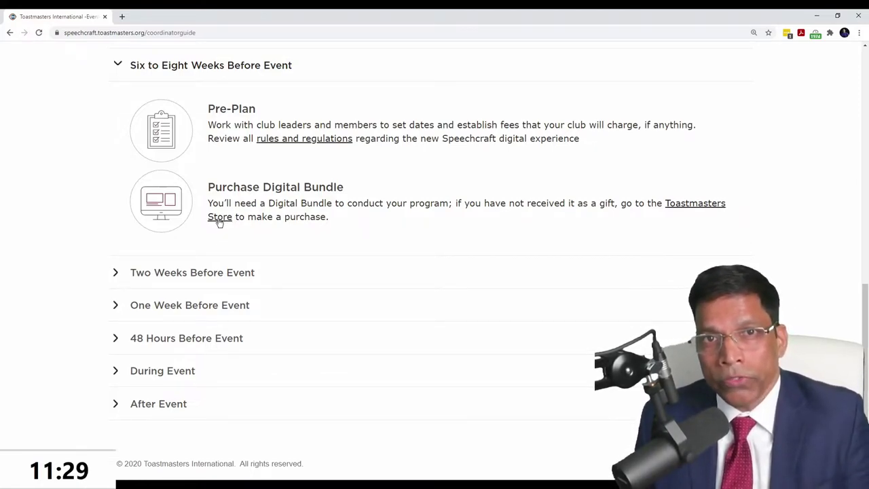
Open the Speechcraft Digital Bundle (Item 8600, $50.00) store page and highlight its member price and 5-Speechcrafter line
left_click(220, 222)
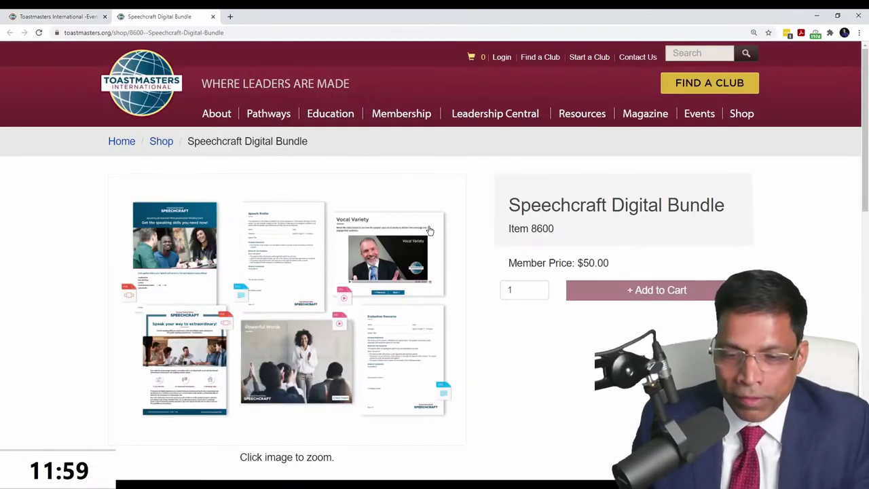
scroll(449, 314, "down", 5)
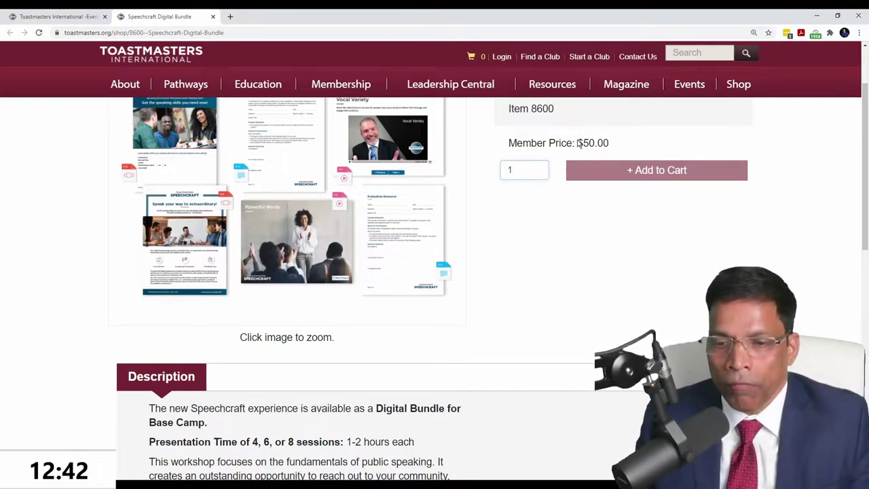
triple_click(578, 142)
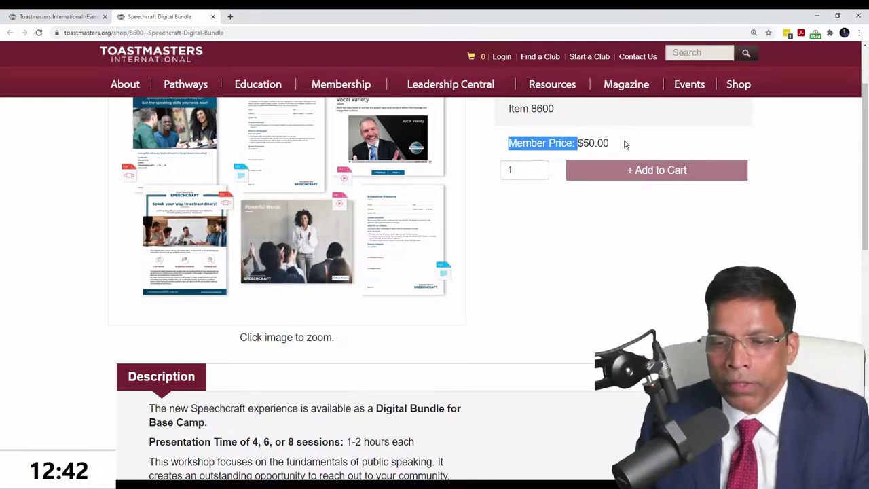
scroll(497, 336, "down", 3)
scroll(496, 338, "down", 2)
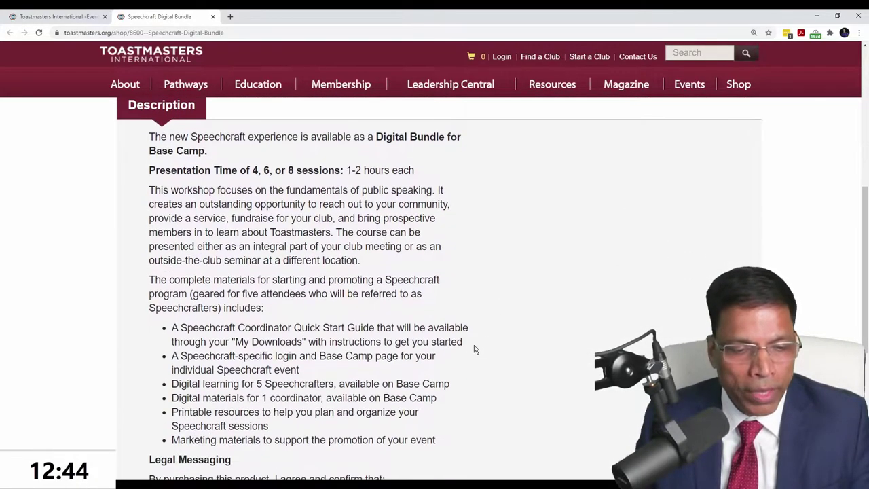
scroll(471, 345, "up", 3)
left_click_drag(140, 252, 239, 273)
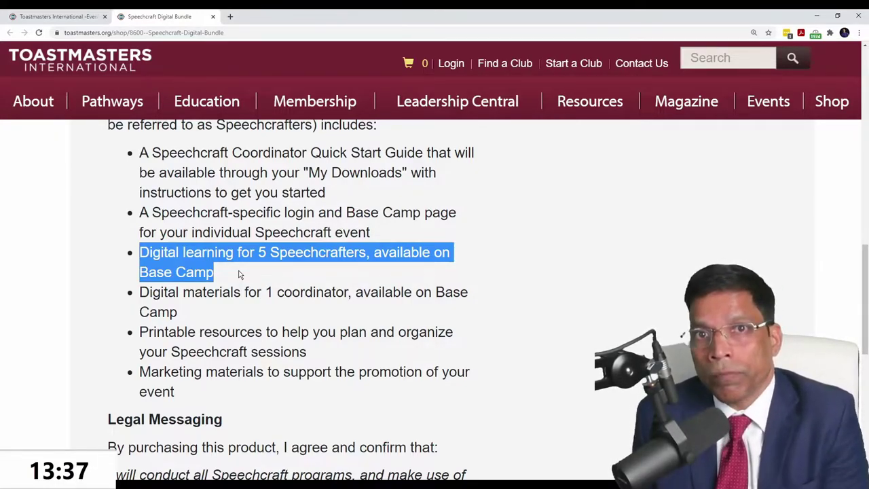
scroll(285, 306, "up", 1)
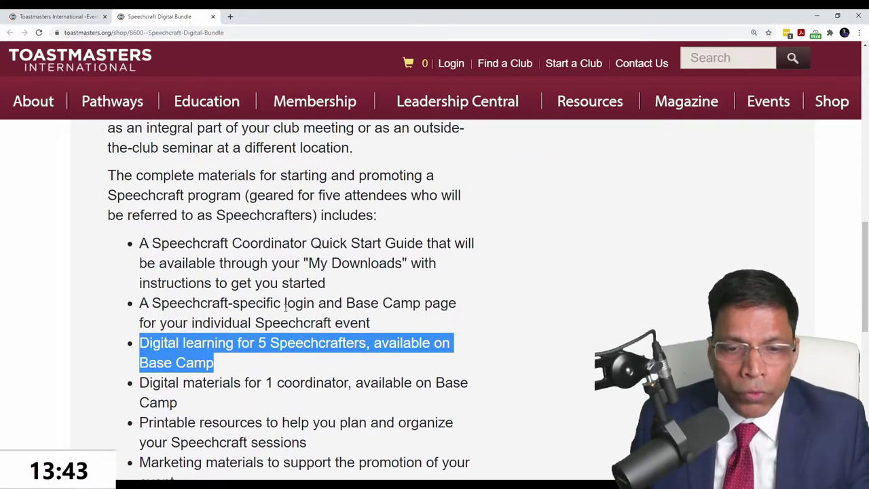
scroll(286, 306, "up", 1)
scroll(287, 301, "up", 2)
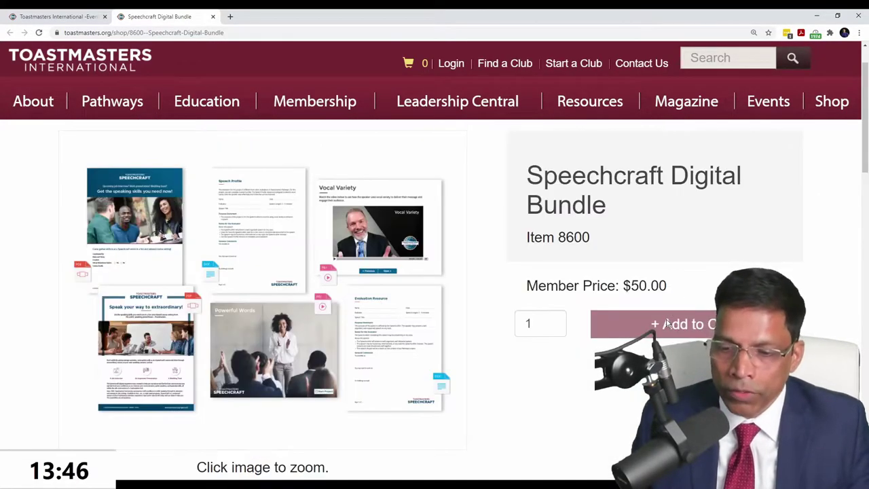
mouse_move(550, 326)
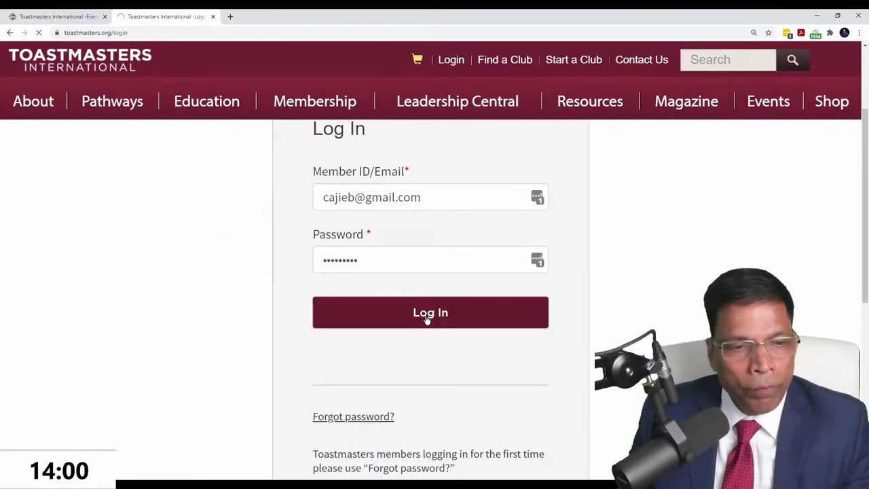
Log in and open the My Toastmasters profile down to its history links
left_click(426, 318)
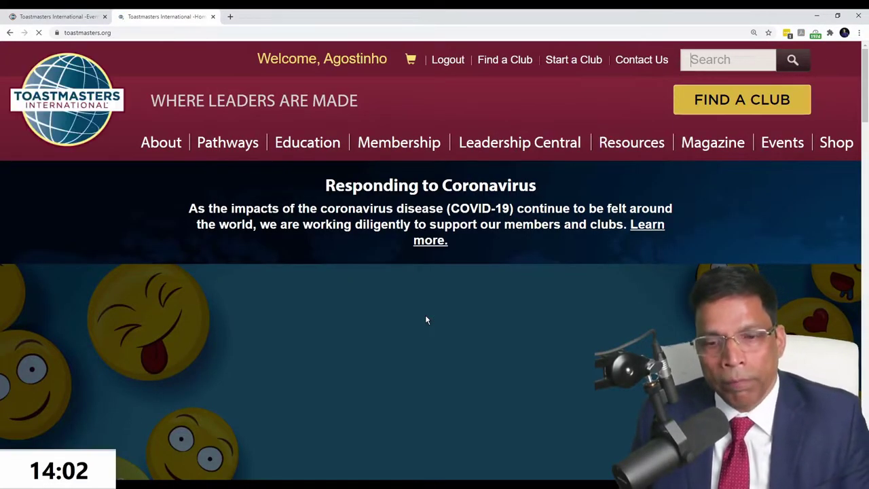
left_click(353, 61)
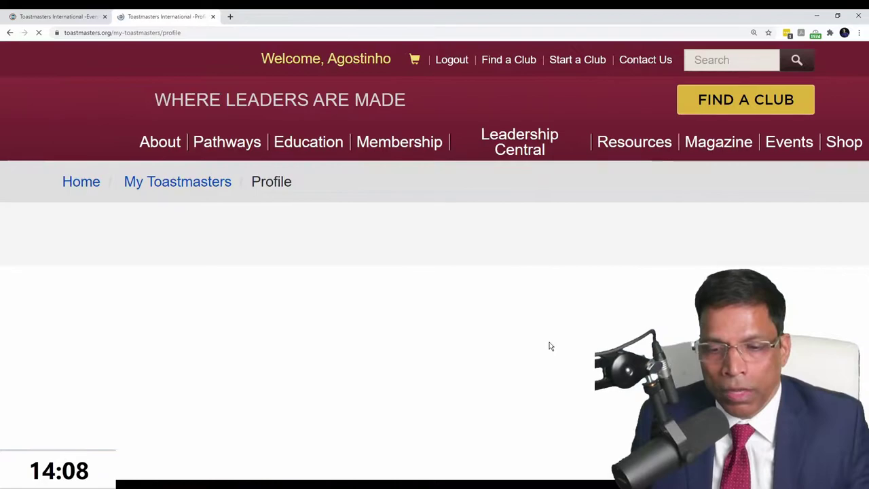
scroll(550, 346, "down", 10)
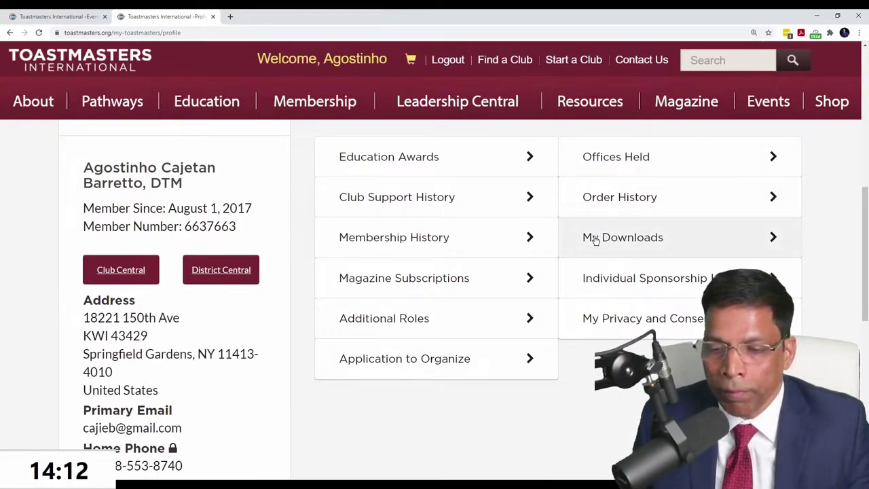
Open My Downloads and highlight the Speechcraft Digital Bundle's order number
left_click(622, 243)
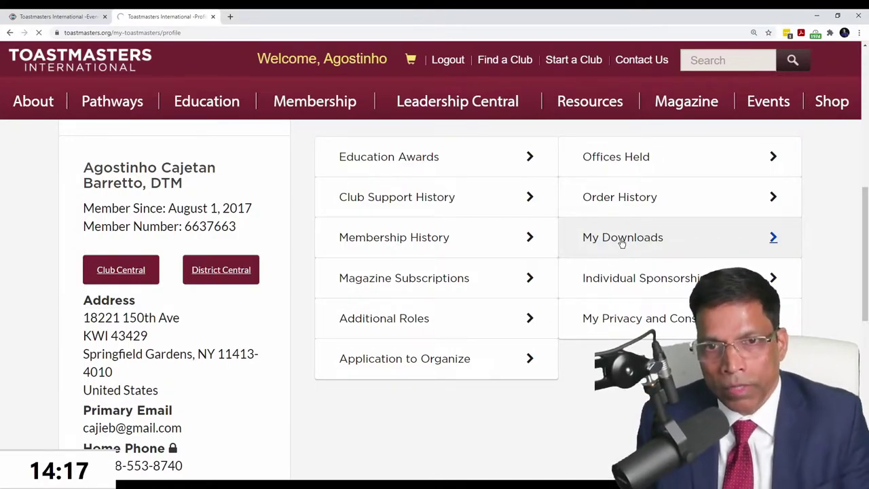
scroll(225, 293, "down", 2)
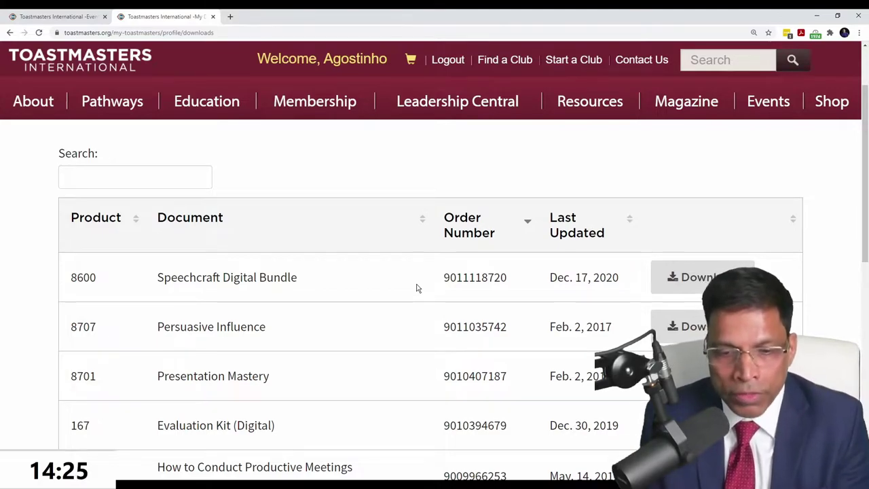
left_click_drag(443, 277, 509, 278)
key("ctrl+c")
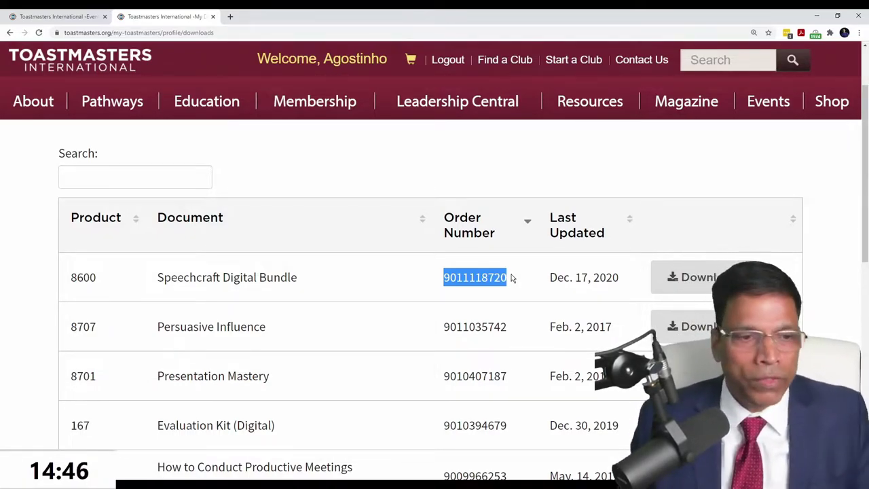
Return to the first tab's Coordinator Guide and scroll up to the Coordinator Overview
left_click(73, 17)
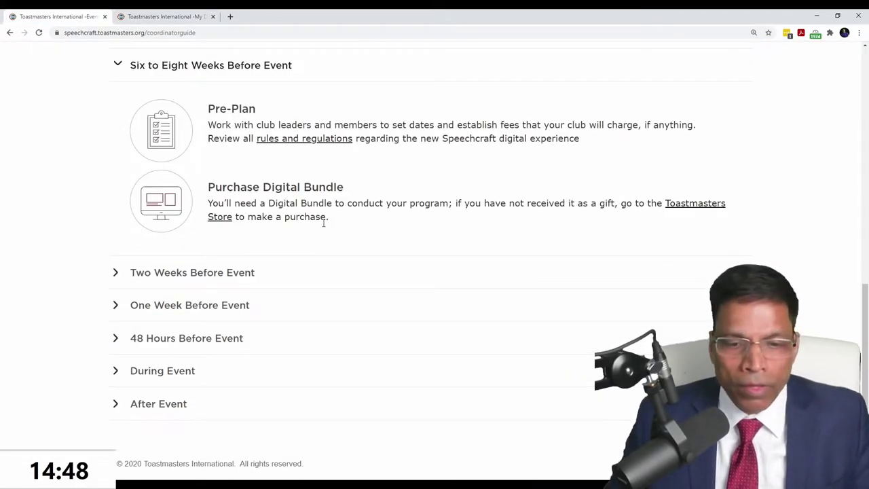
scroll(329, 233, "up", 3)
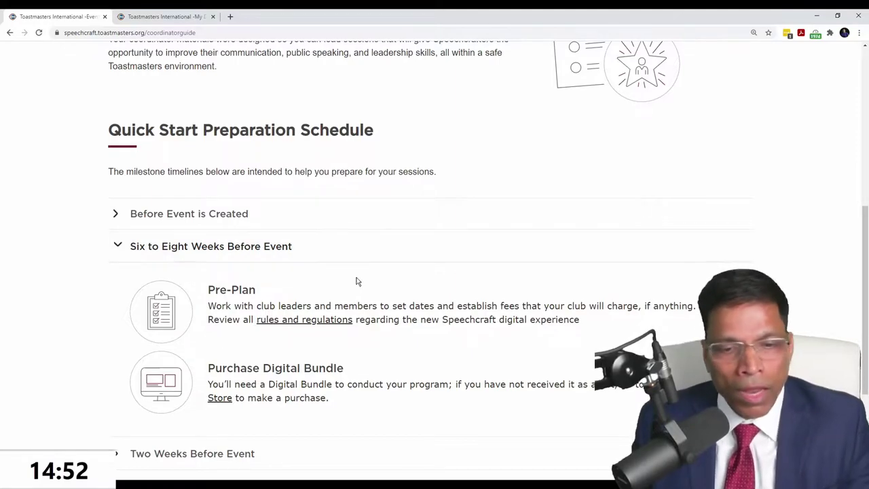
scroll(421, 377, "up", 3)
scroll(420, 377, "up", 3)
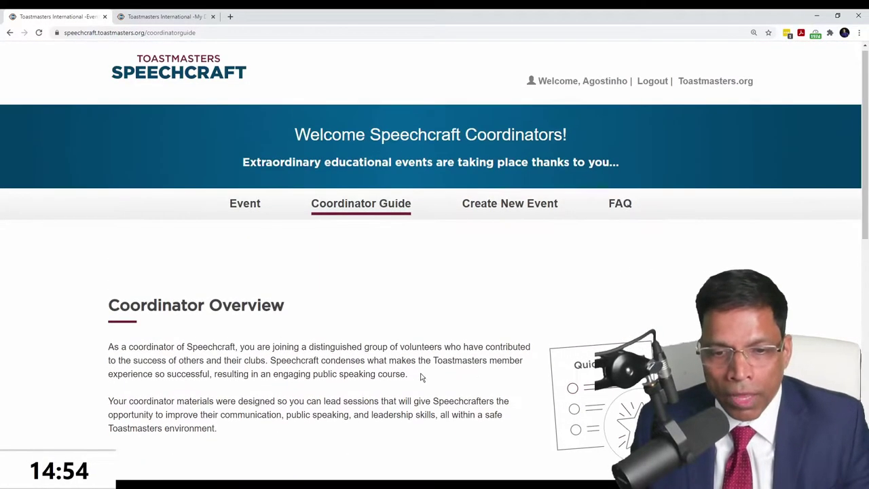
left_click(521, 205)
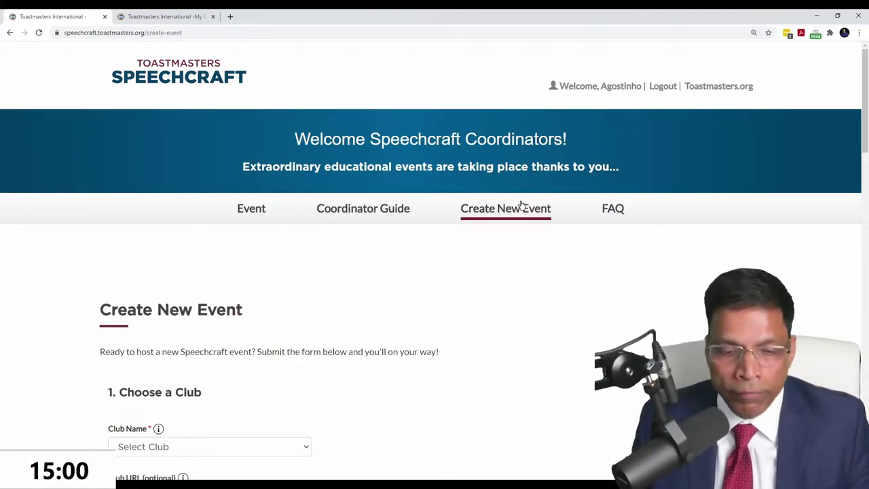
scroll(282, 184, "down", 4)
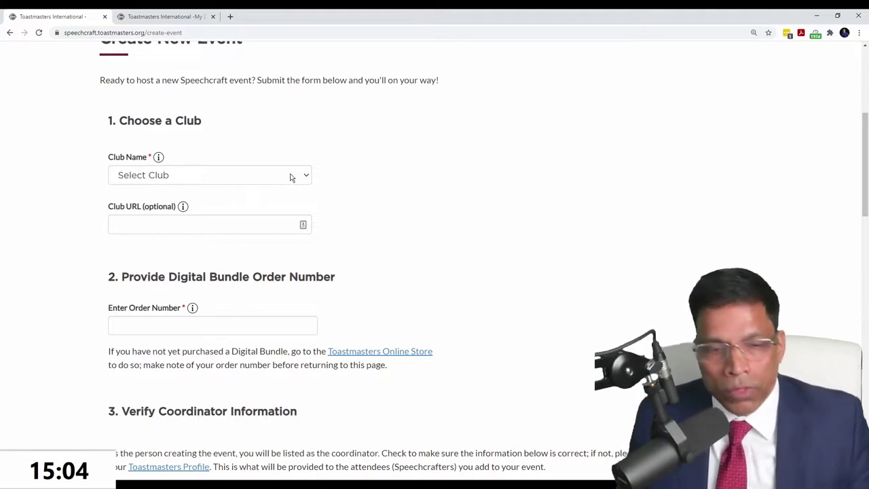
left_click(309, 177)
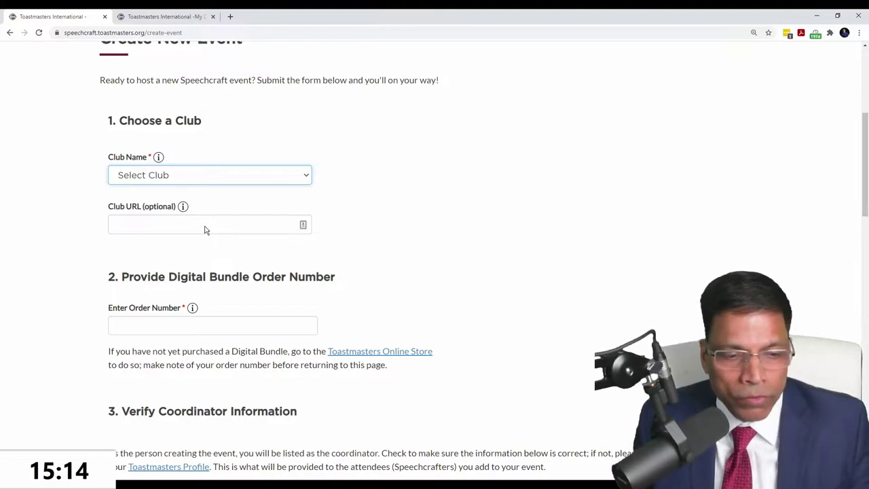
key("Down")
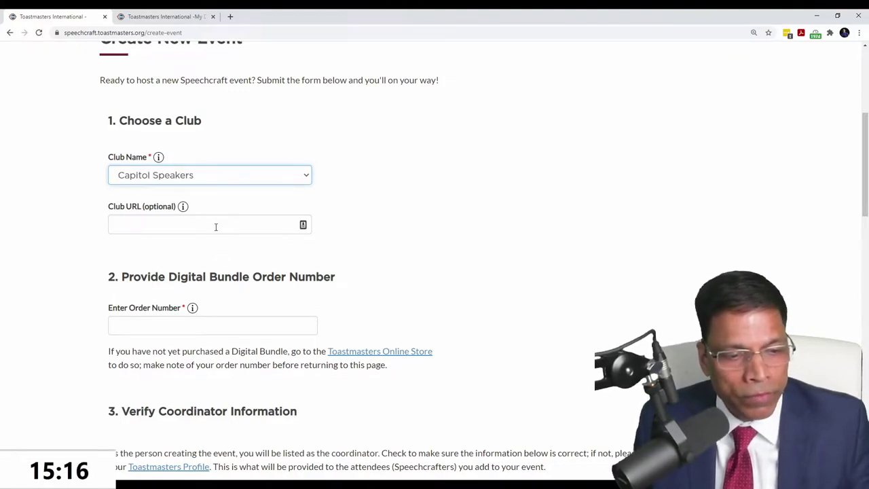
left_click(216, 226)
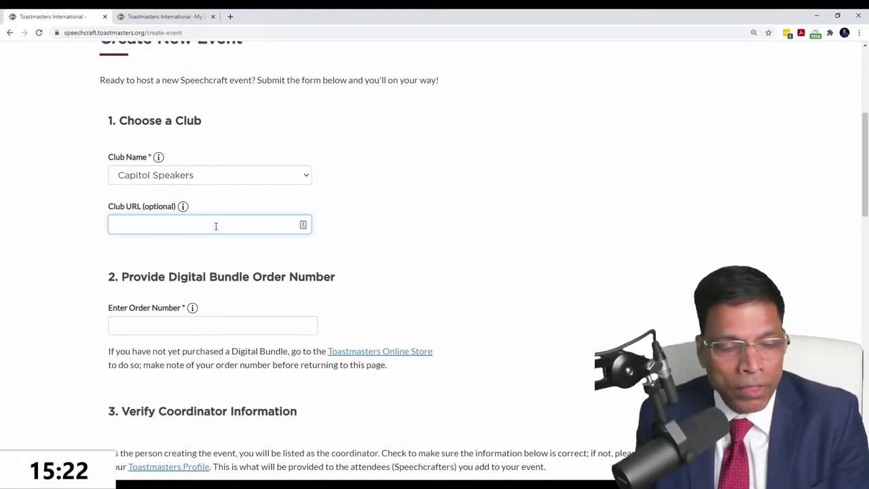
type("https://www.facebook.com/CapitolSpeakersTM")
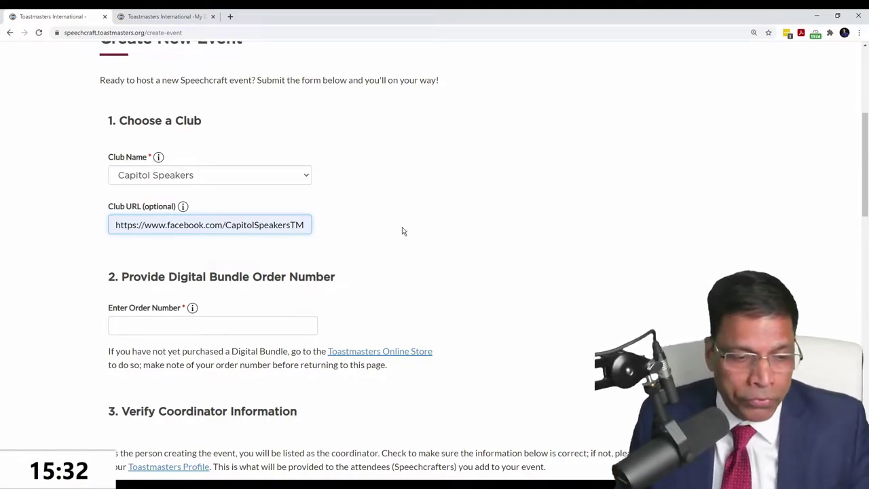
Paste the digital bundle order number and enlarge the page to read the invalid-order error
scroll(156, 228, "down", 1)
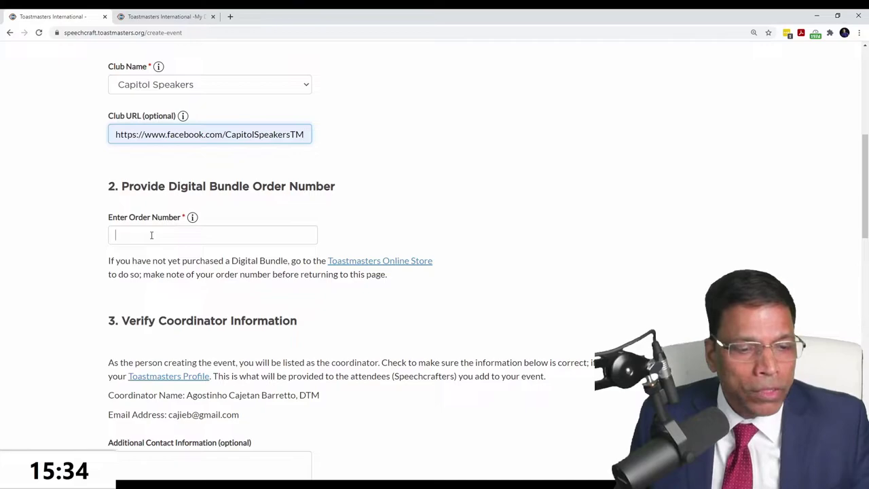
key("ctrl+v")
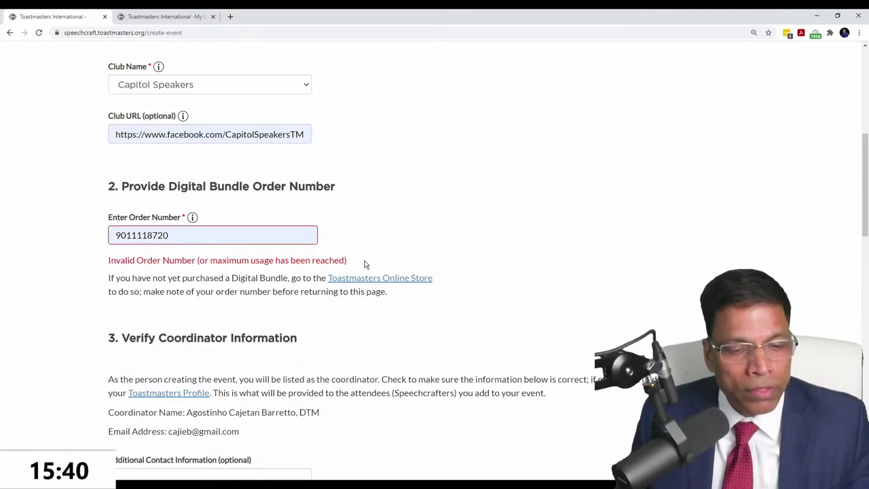
key("ctrl+plus")
key("ctrl+plus")
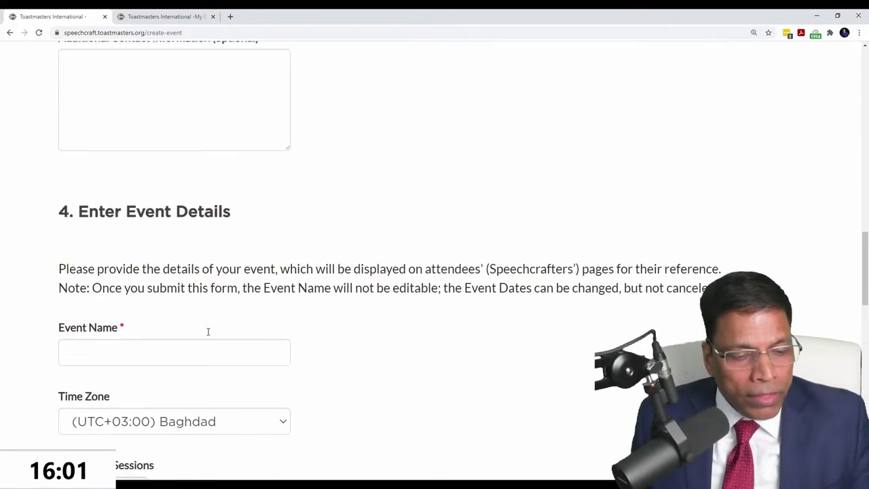
Name the event 'SpeechCraft by Capitol Speakers'
scroll(197, 312, "down", 1)
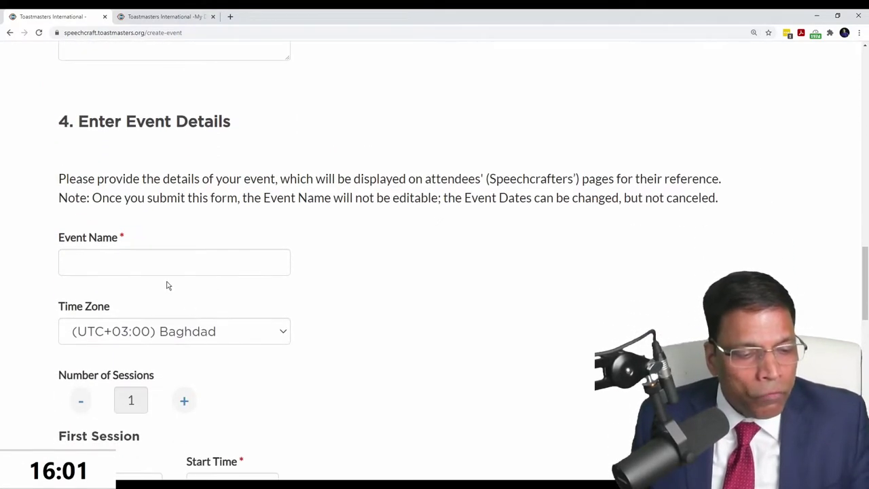
left_click(174, 263)
left_click(126, 291)
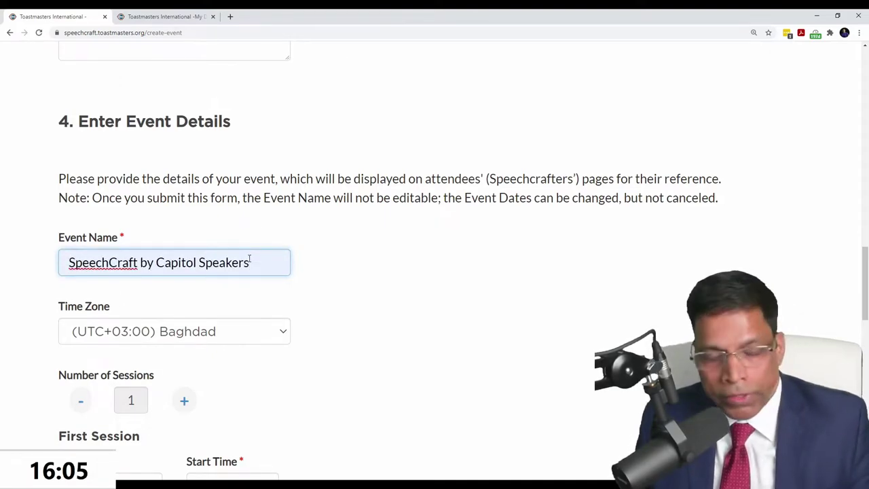
Raise the number of sessions to 8
scroll(250, 260, "down", 1)
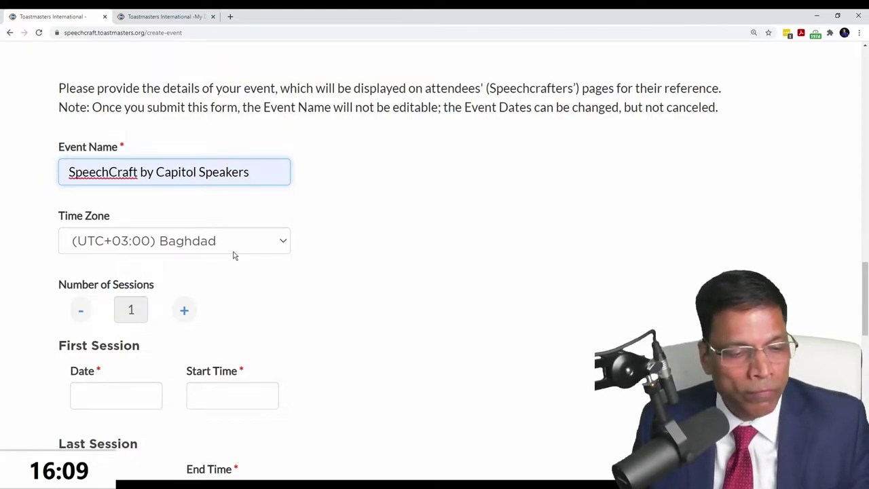
scroll(233, 255, "down", 2)
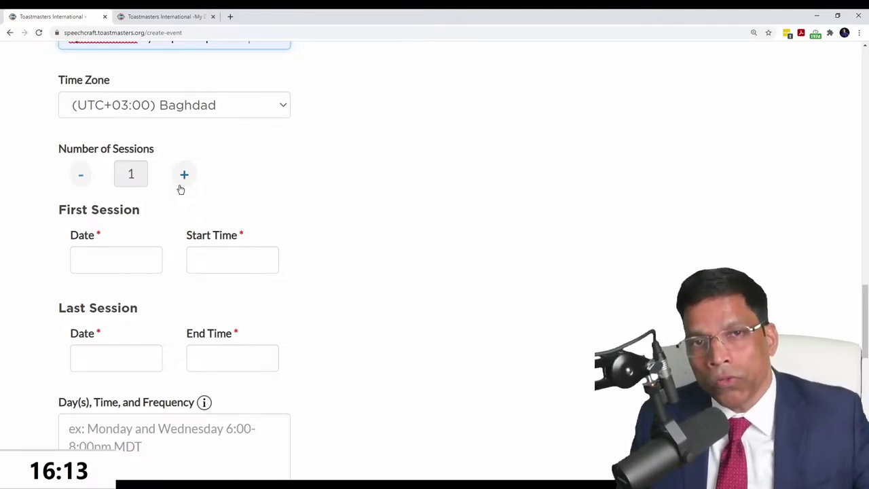
left_click(187, 181)
left_click(186, 180)
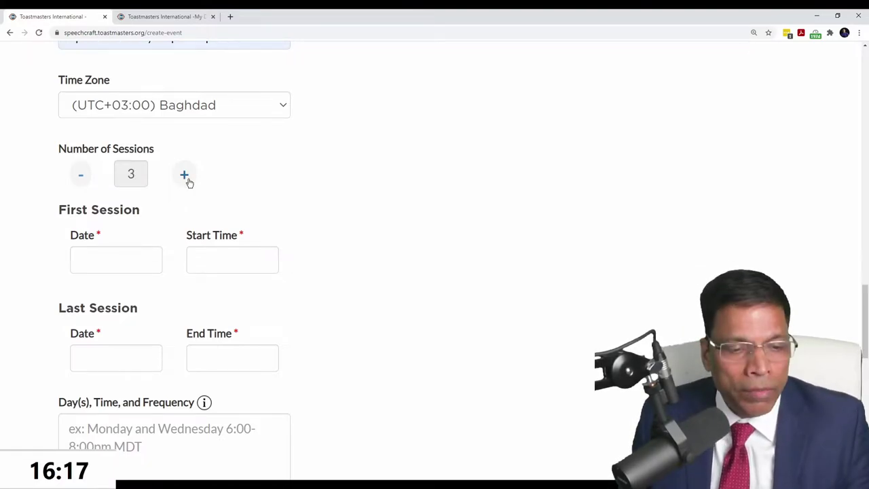
left_click(186, 180)
left_click(187, 181)
left_click(188, 181)
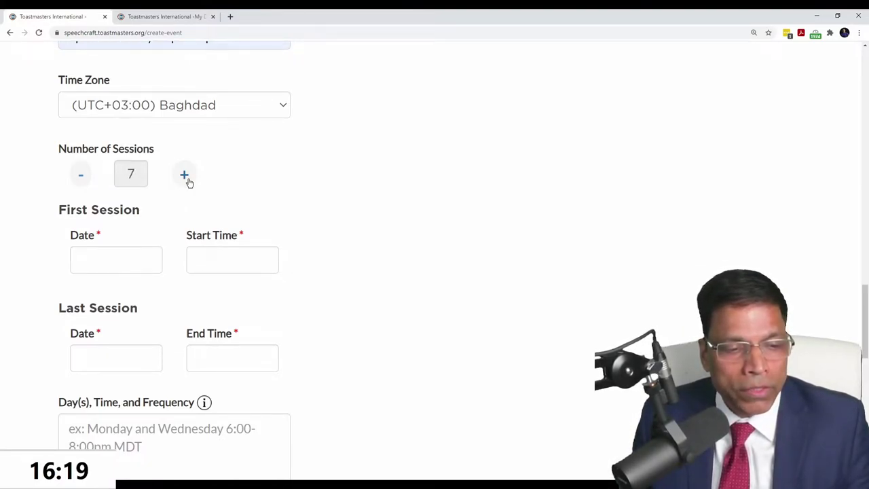
left_click(188, 181)
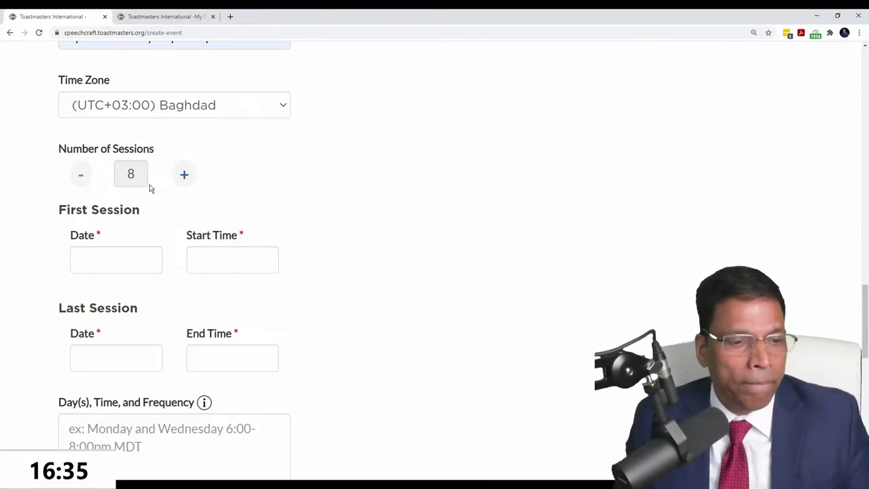
Set the first session to 1 March 2021 starting at 6:00 PM
left_click(104, 263)
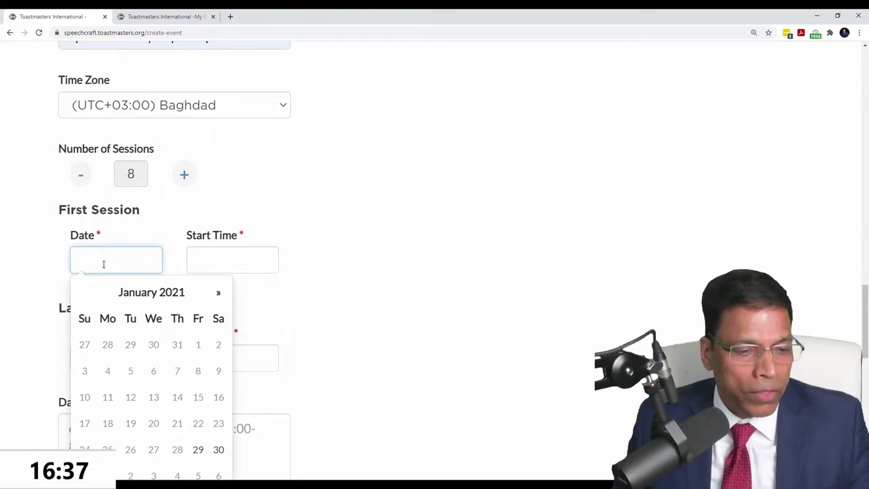
scroll(187, 315, "down", 1)
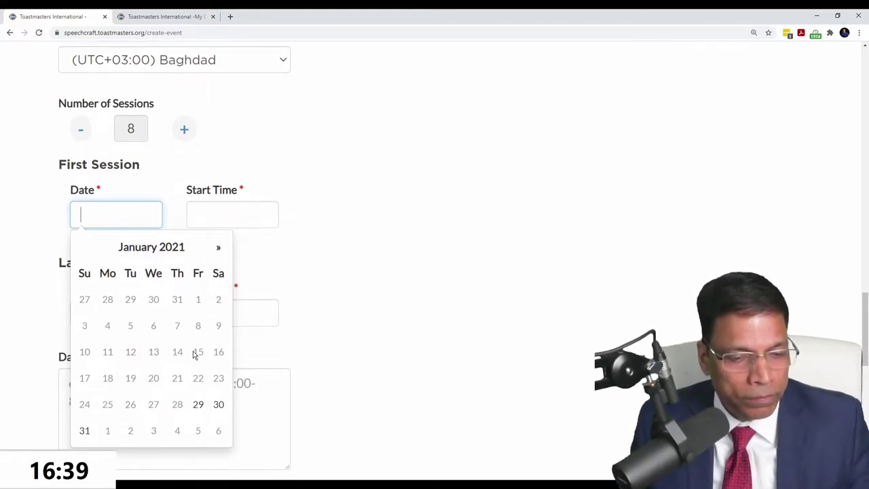
left_click(220, 249)
left_click(221, 251)
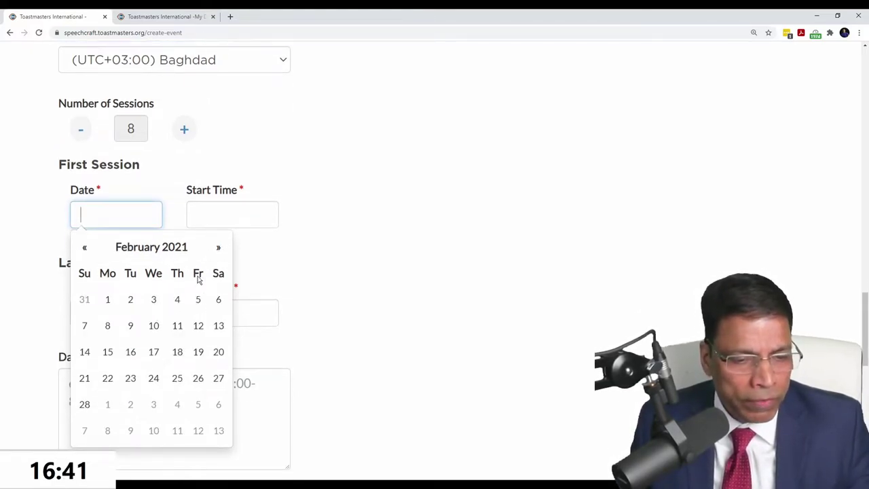
left_click(109, 301)
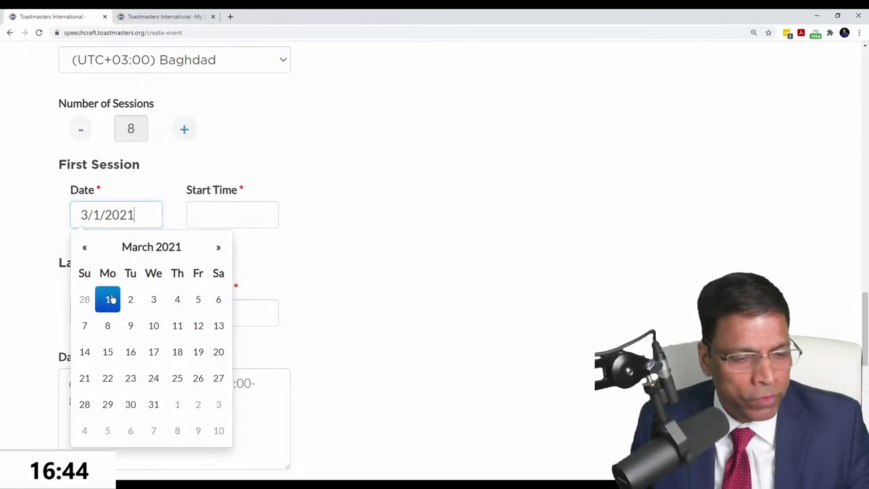
left_click(235, 216)
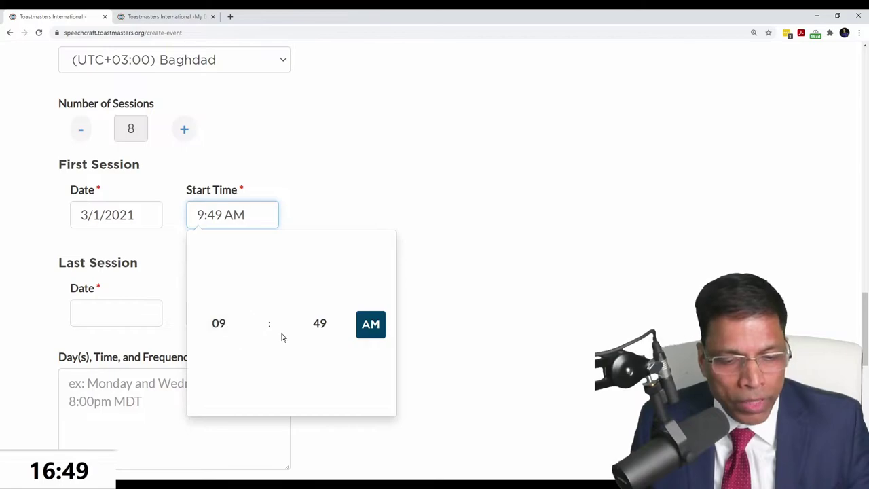
scroll(281, 337, "down", 1)
left_click(229, 290)
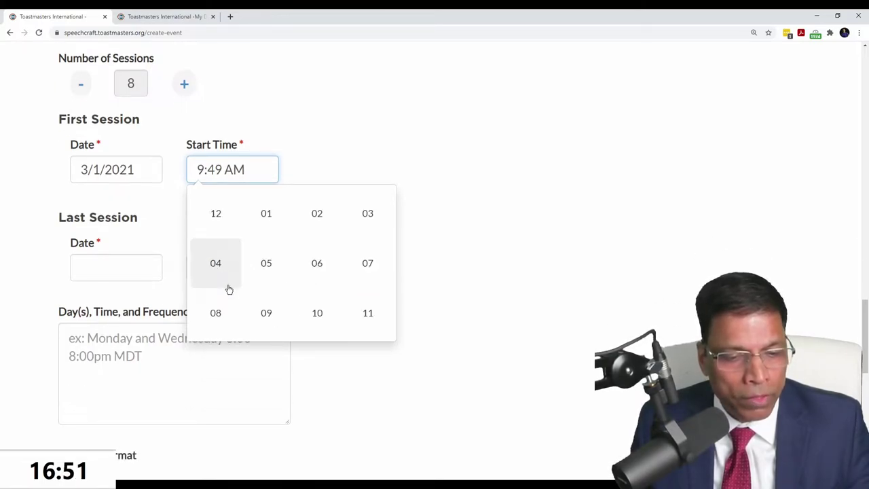
scroll(322, 289, "down", 1)
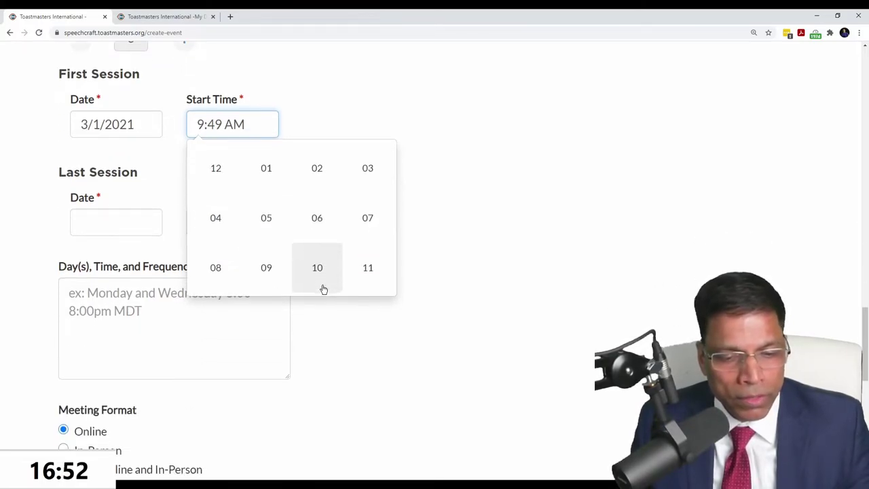
left_click(315, 220)
left_click(319, 235)
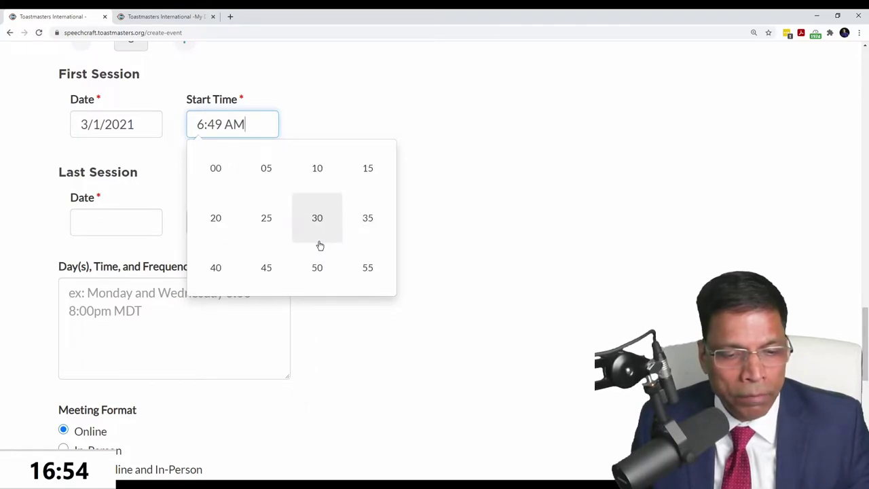
left_click(224, 182)
left_click(370, 235)
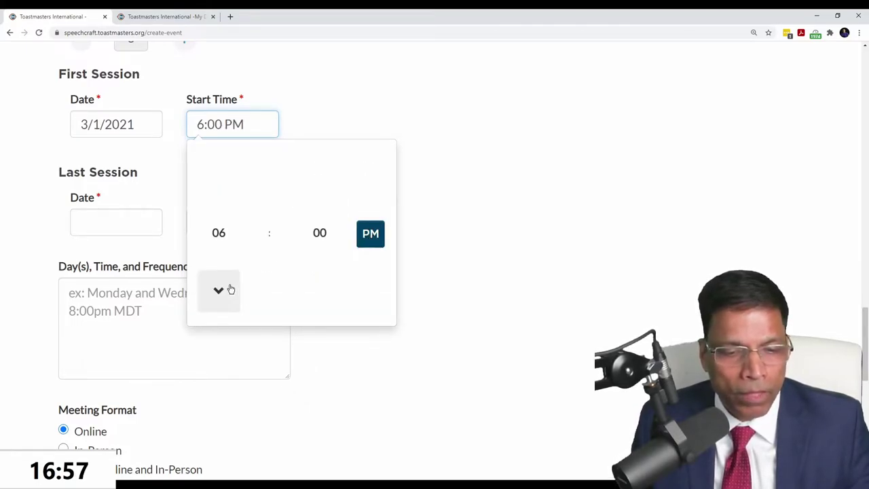
left_click(151, 194)
Set the last session to 30 April 2021 ending at 8:00 PM
left_click(107, 228)
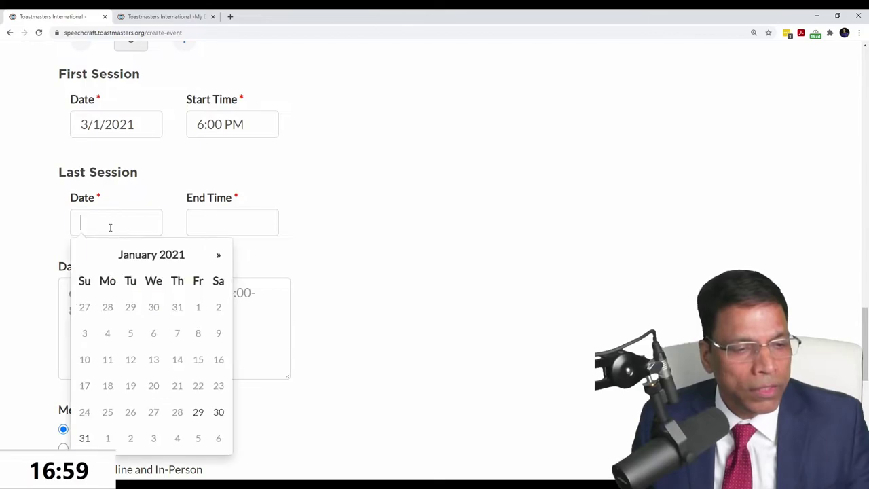
left_click(216, 256)
left_click(217, 256)
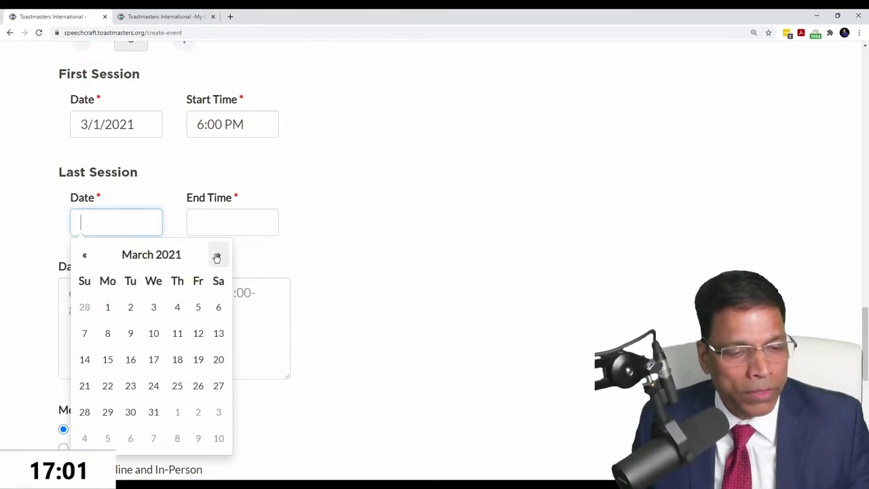
left_click(216, 257)
left_click(197, 418)
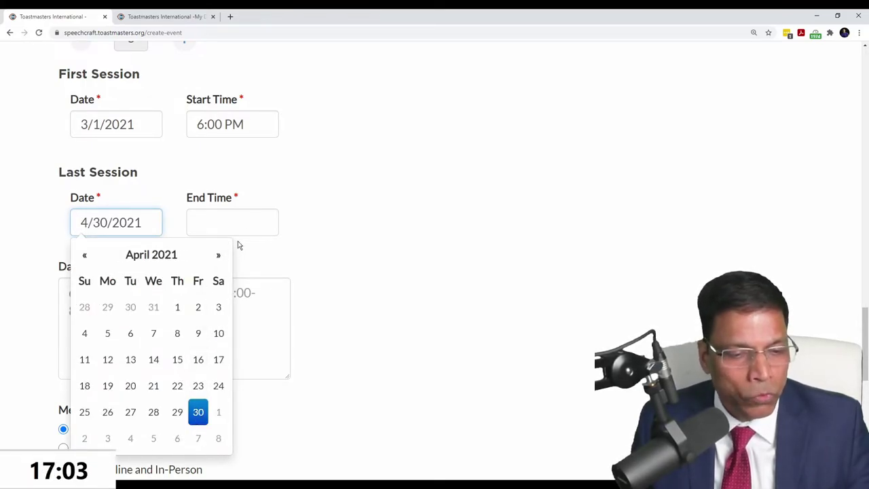
left_click(247, 226)
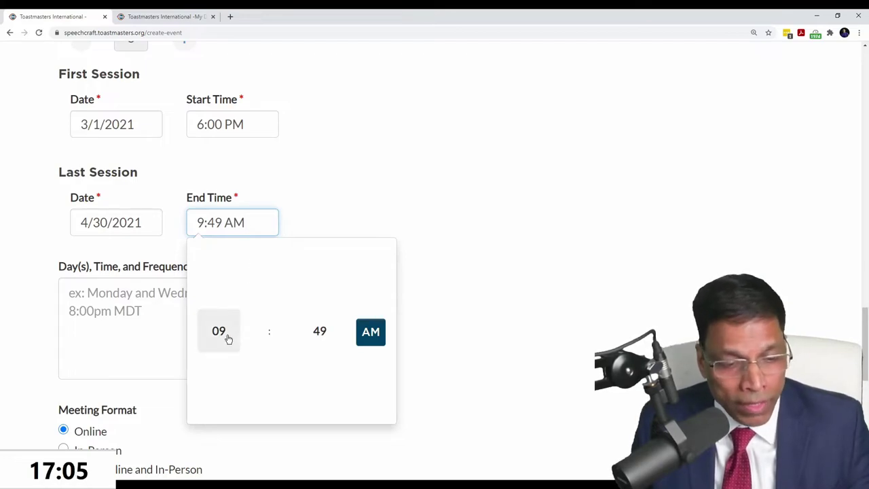
left_click(227, 332)
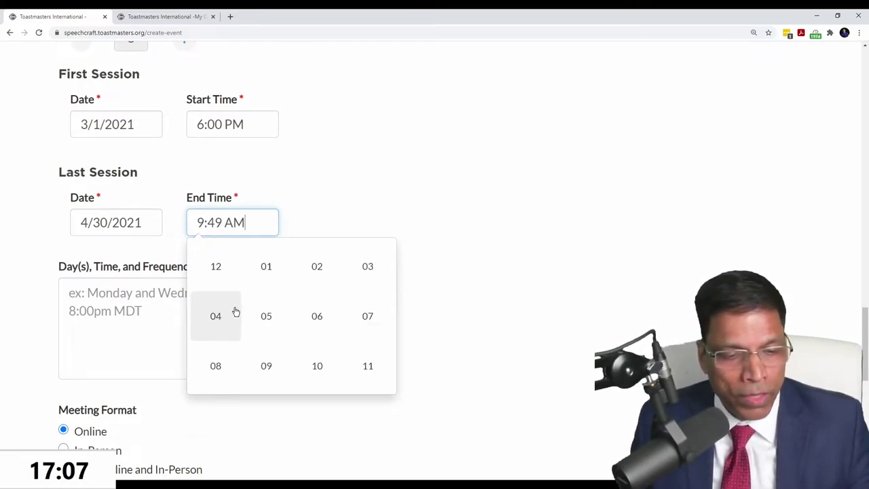
left_click(216, 370)
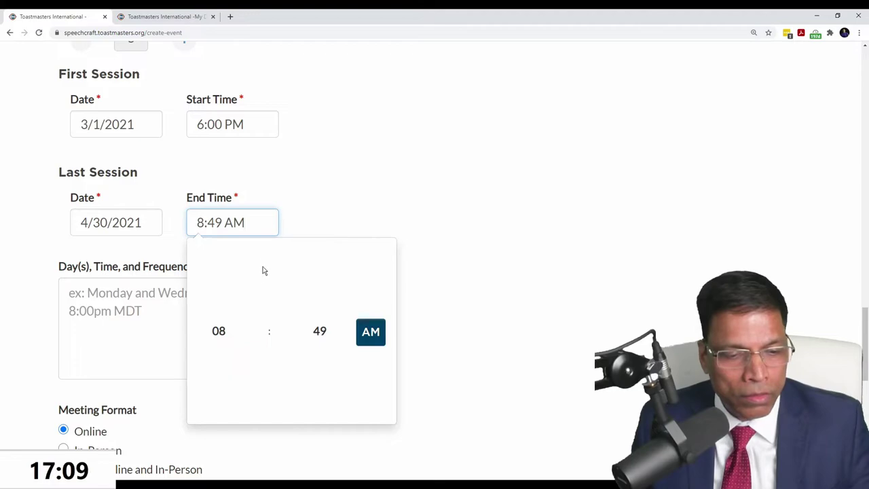
left_click(320, 331)
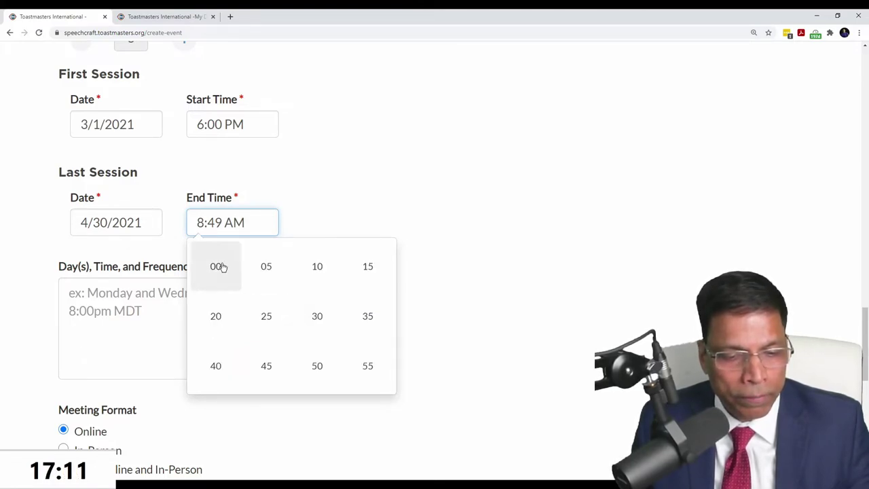
left_click(219, 267)
left_click(370, 333)
left_click(399, 201)
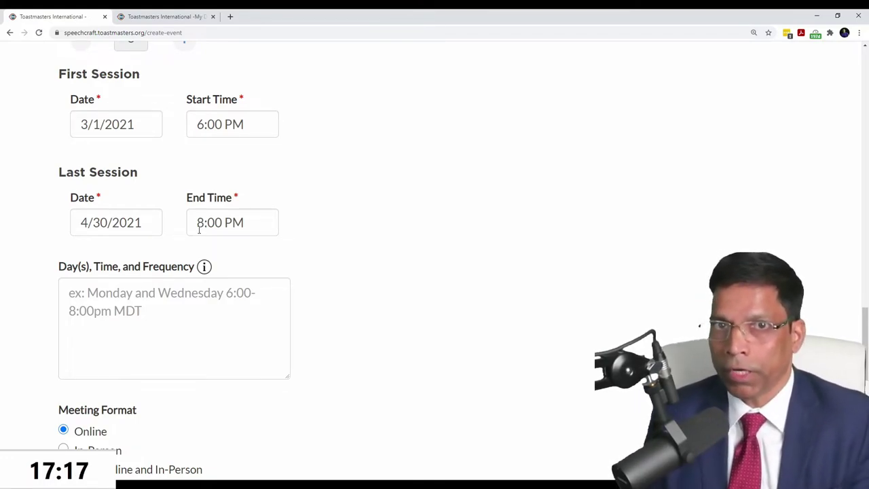
Enter 'Every Tuesday' as the meeting days and frequency, keeping the Online meeting format
left_click(146, 305)
type("Every ")
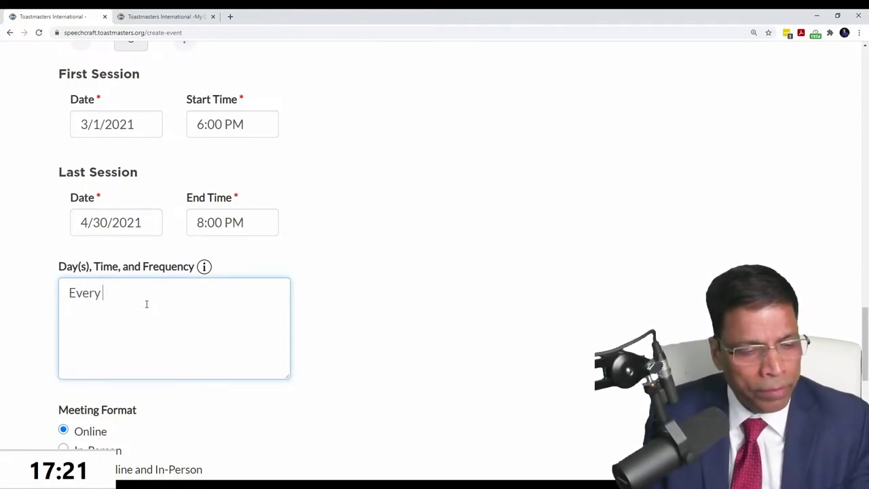
type("Tuesday")
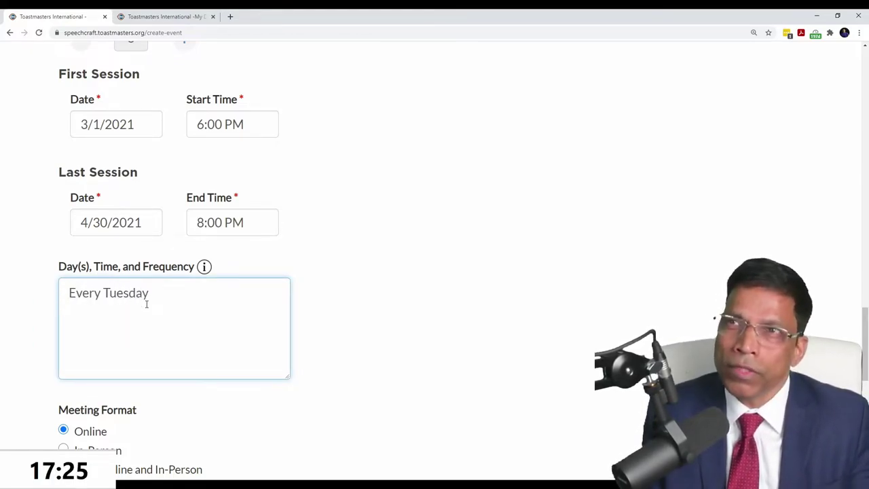
scroll(165, 308, "down", 2)
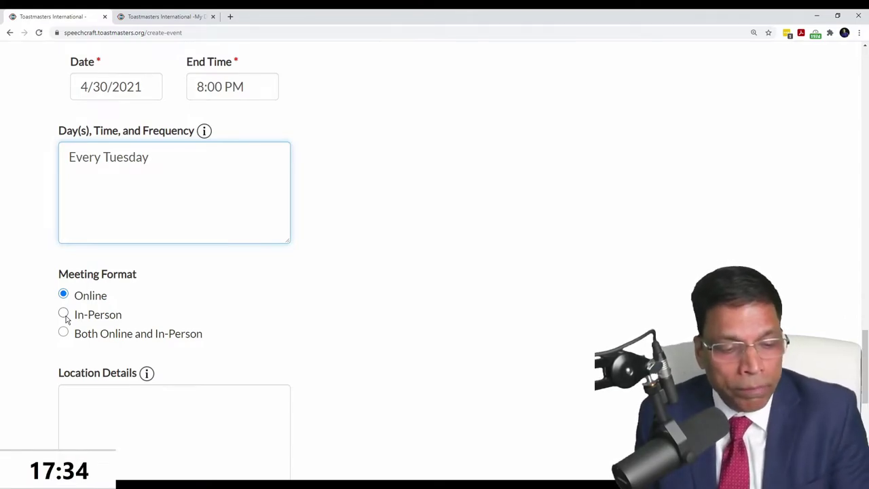
scroll(68, 326, "down", 1)
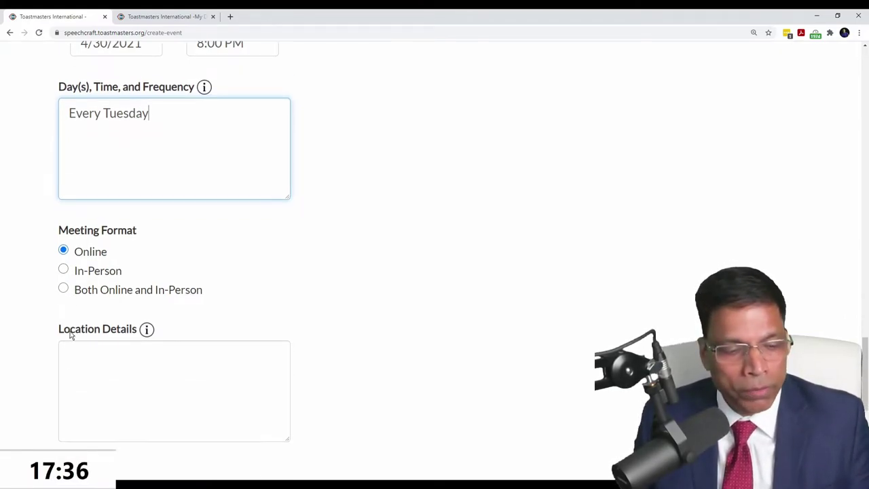
left_click(83, 322)
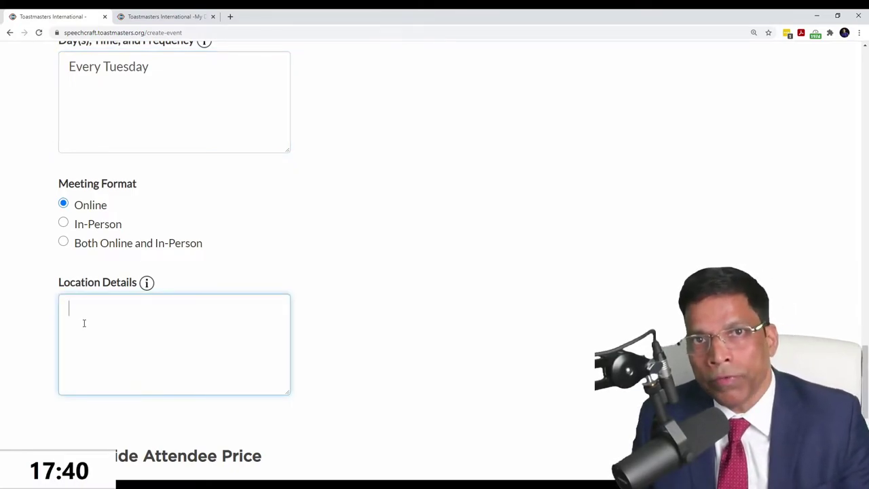
scroll(86, 323, "down", 5)
left_click(246, 210)
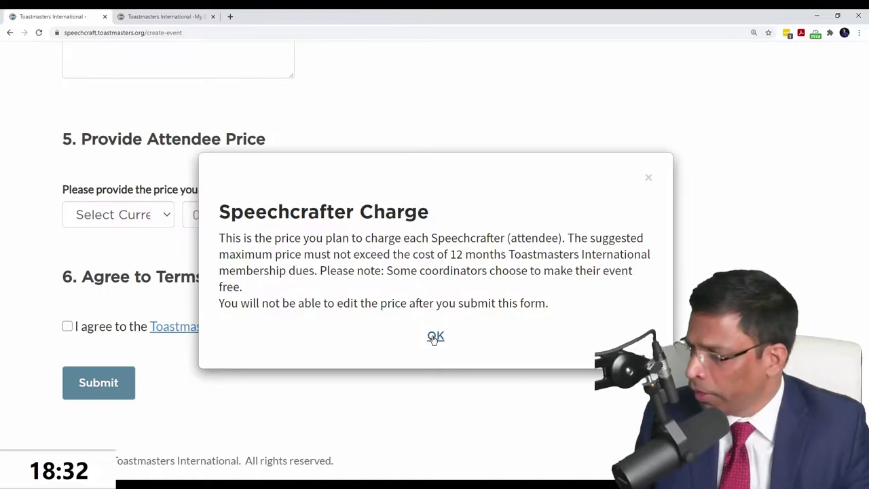
Set the attendee price to USD 0, replacing the 90 first entered
left_click(435, 338)
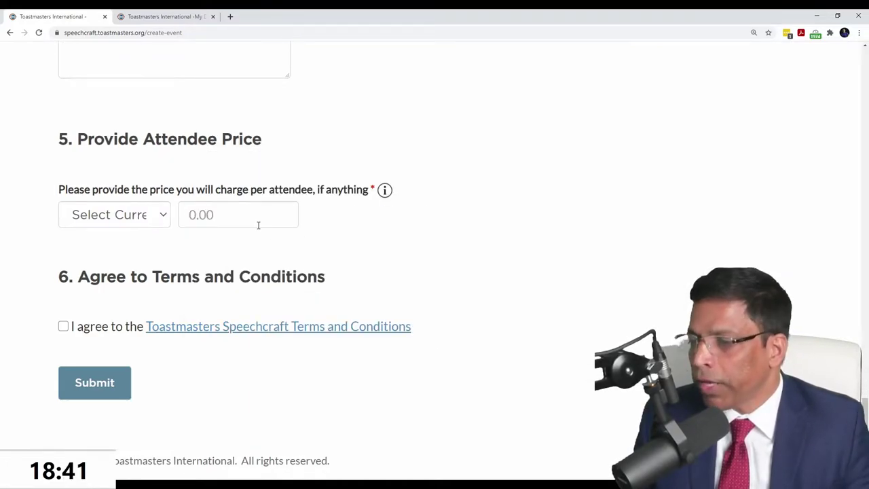
left_click(256, 225)
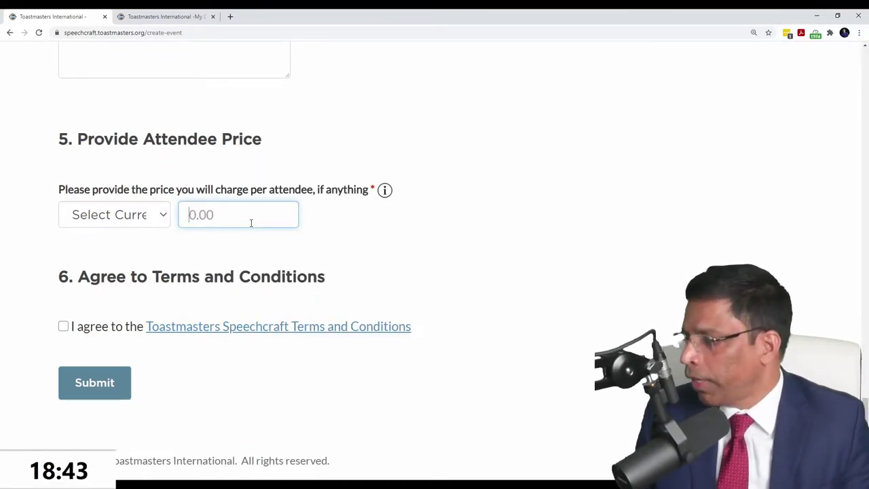
type("90")
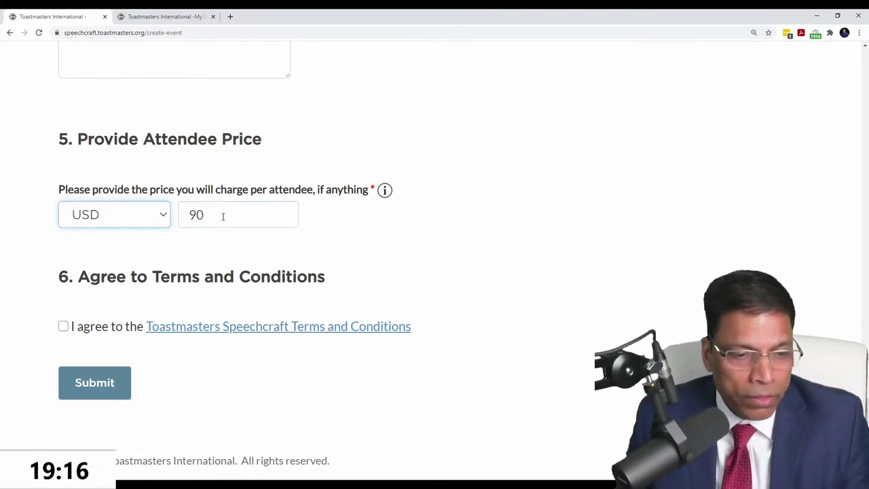
left_click_drag(223, 214, 181, 215)
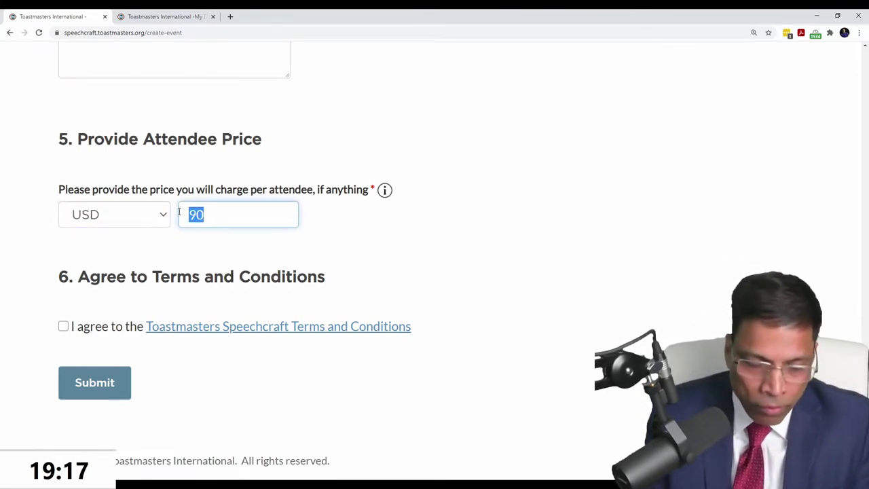
type("0")
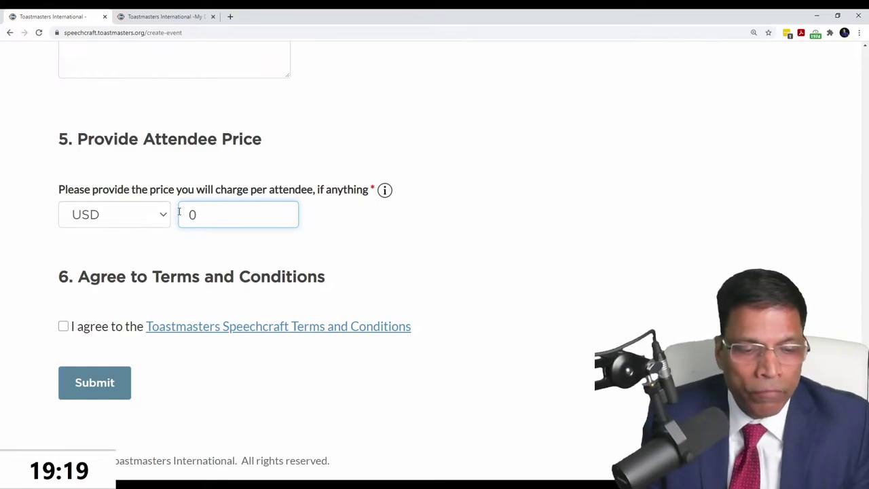
left_click(385, 191)
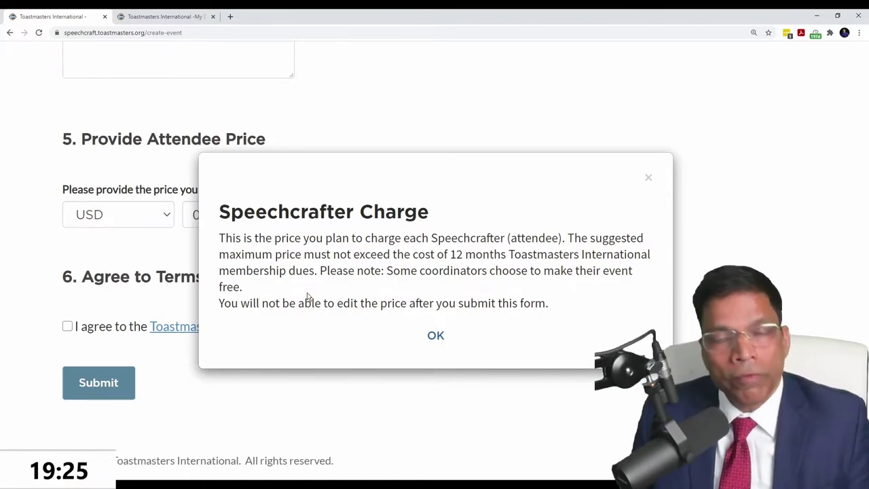
key("Escape")
left_click(207, 216)
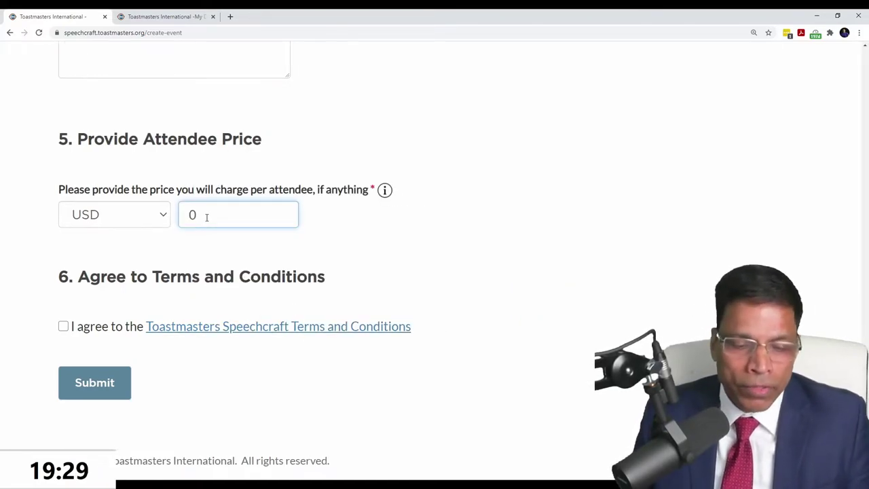
Clear the attendee price field and scroll back to the top of the form
key("BackSpace")
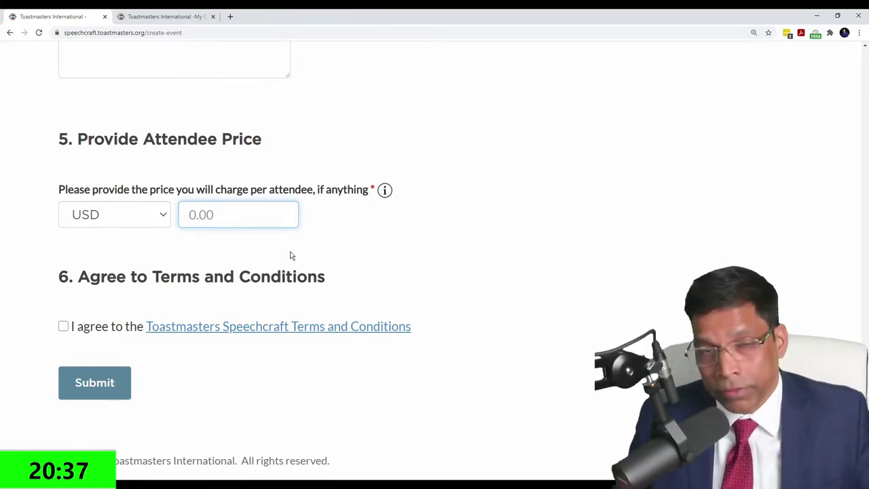
scroll(427, 370, "up", 10)
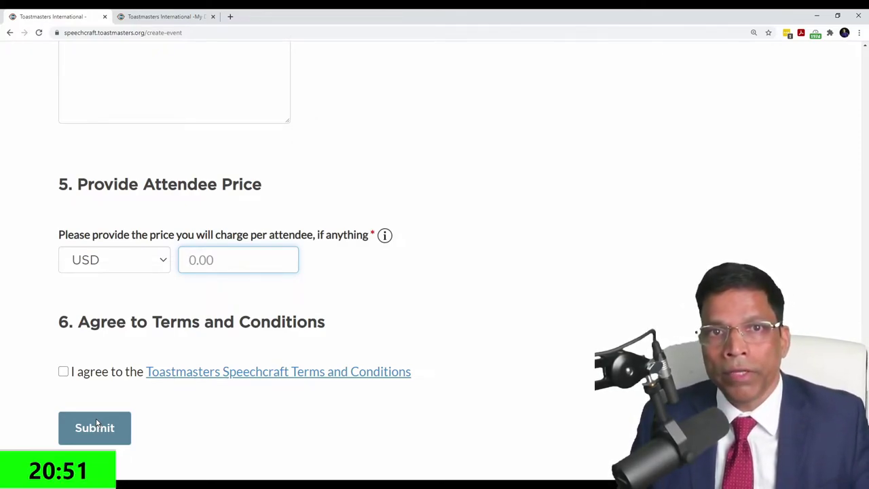
scroll(429, 462, "up", 3)
scroll(448, 467, "up", 20)
scroll(457, 466, "up", 6)
Review the SpeechCraft by Capitol Speakers event page: 3/1–4/30/2021, ZOOM, 0 of 5 seats
left_click(184, 225)
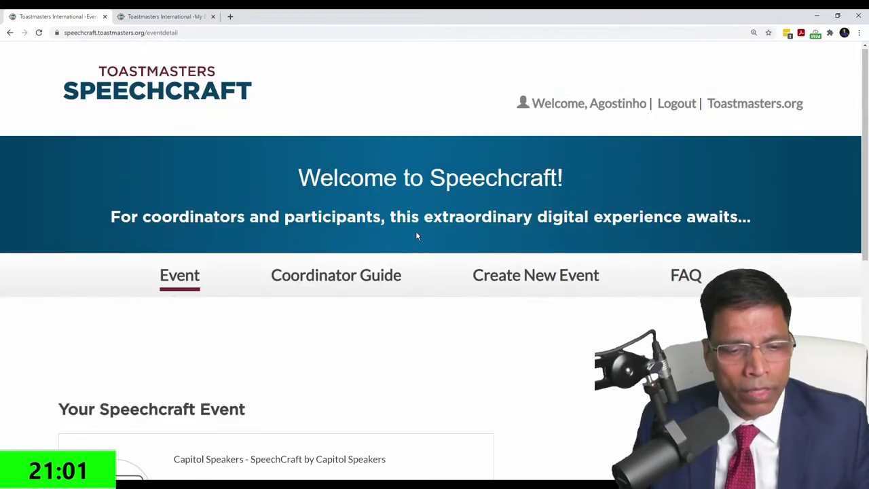
scroll(415, 233, "down", 2)
scroll(434, 257, "down", 1)
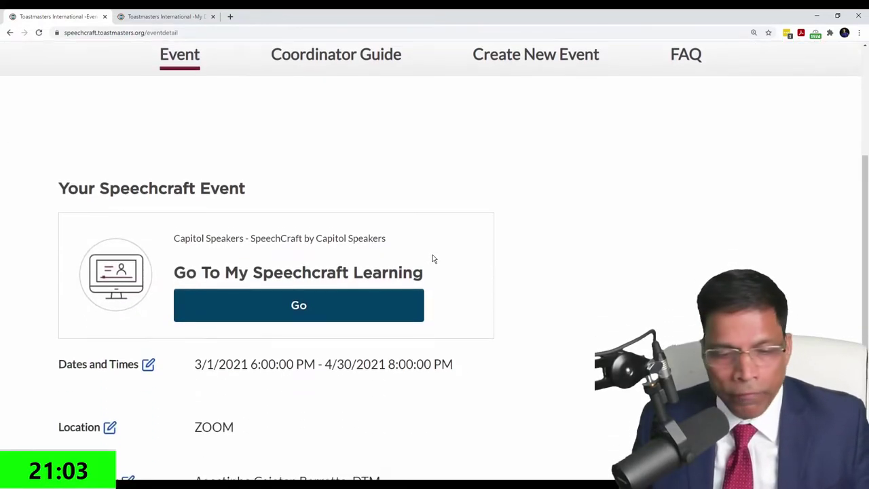
scroll(271, 335, "down", 2)
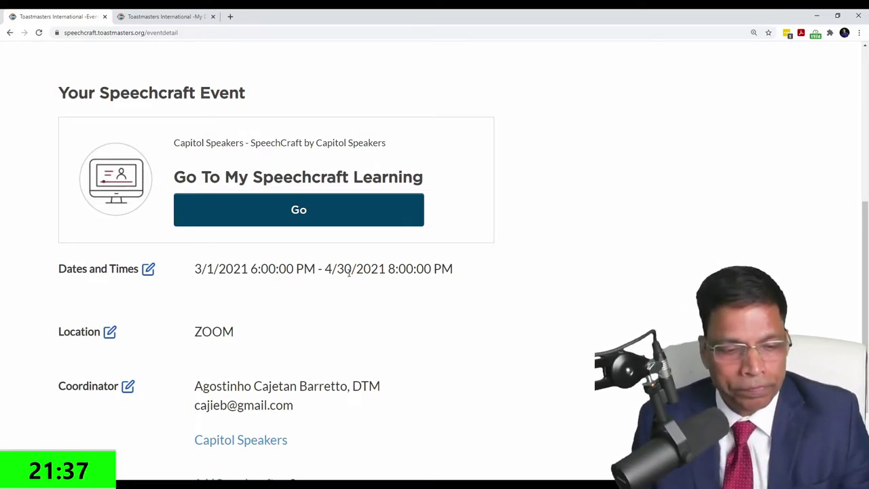
scroll(320, 347, "down", 2)
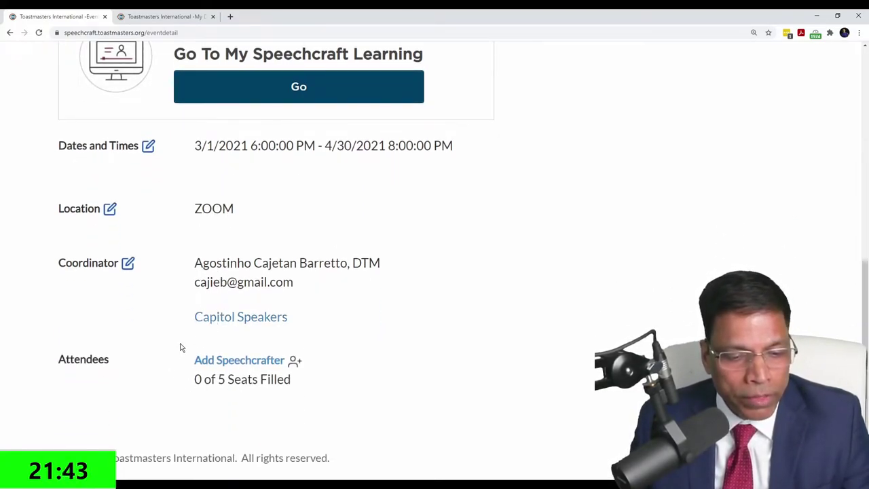
key("ctrl+plus")
key("ctrl+plus")
key("ctrl+plus")
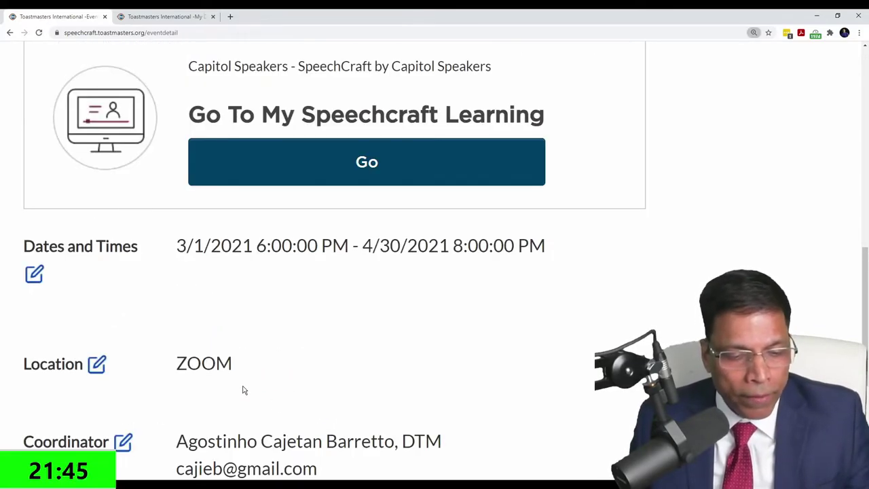
scroll(242, 389, "down", 2)
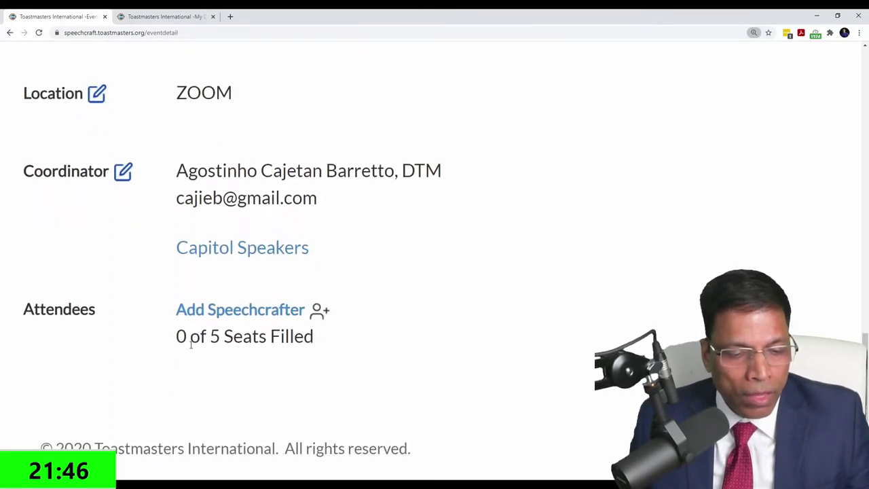
Close the Add Speechcrafter form without adding anyone and go to Speechcraft Learning
left_click(270, 309)
scroll(195, 272, "down", 2)
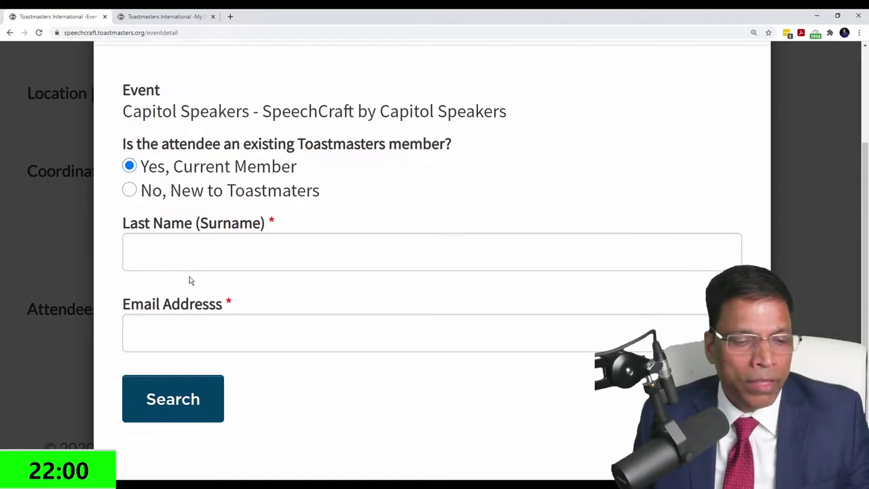
left_click(194, 263)
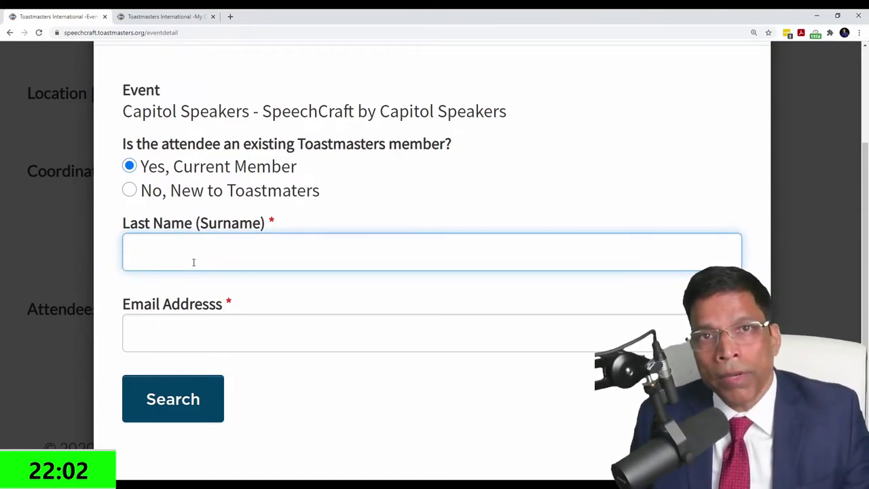
scroll(195, 284, "down", 1)
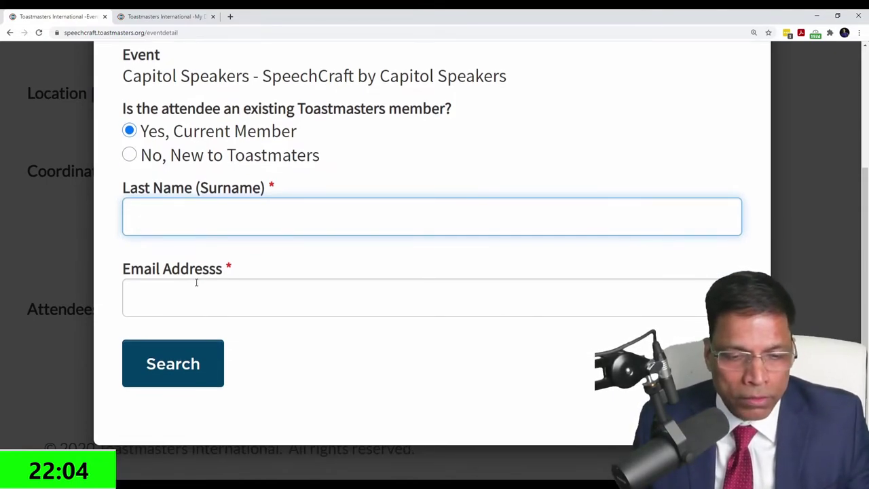
key("ctrl+plus")
key("ctrl+plus")
key("ctrl+plus")
key("ctrl+minus")
key("ctrl+minus")
key("ctrl+minus")
key("ctrl+minus")
key("ctrl+minus")
key("ctrl+minus")
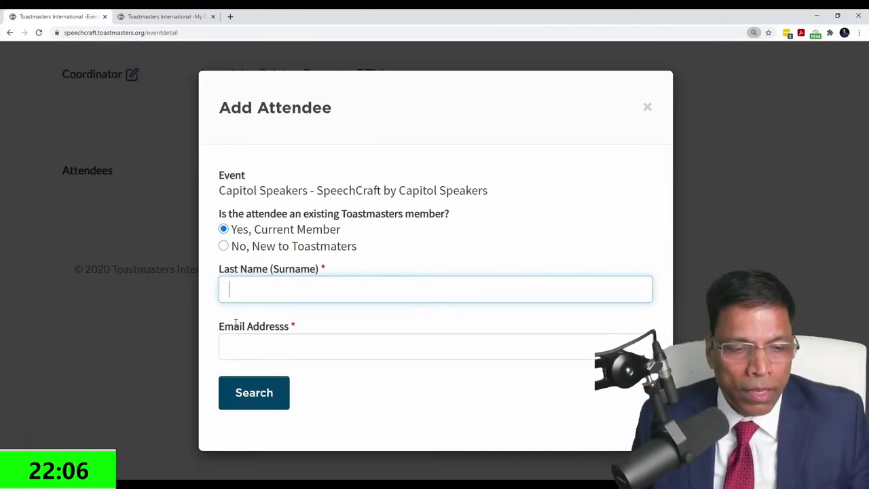
left_click(647, 107)
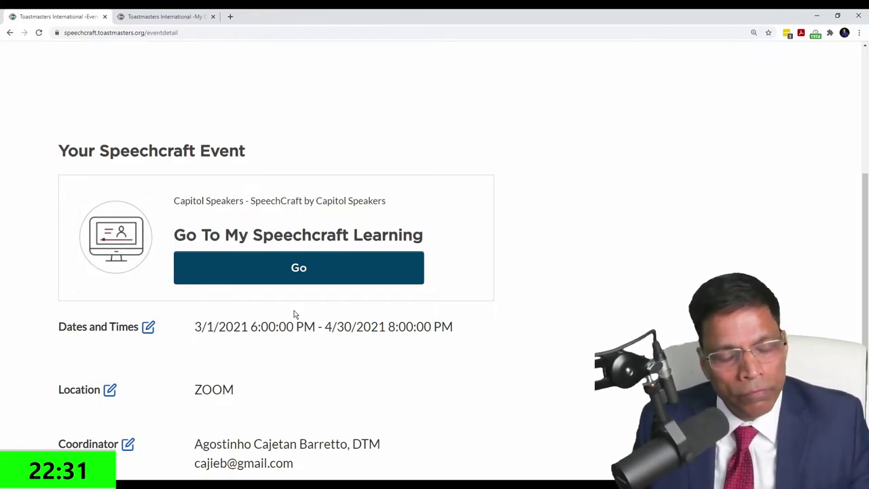
left_click(300, 269)
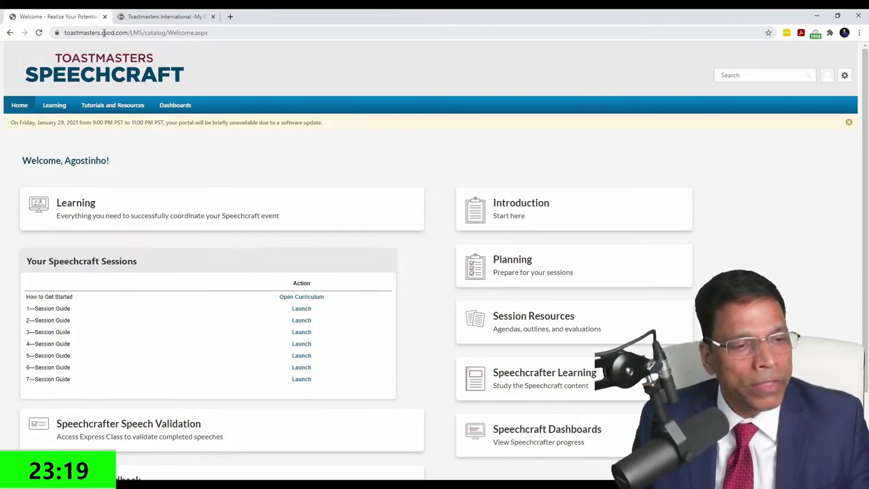
Launch the Speechcrafter Learning card from the portal home page
left_click_drag(103, 33, 129, 33)
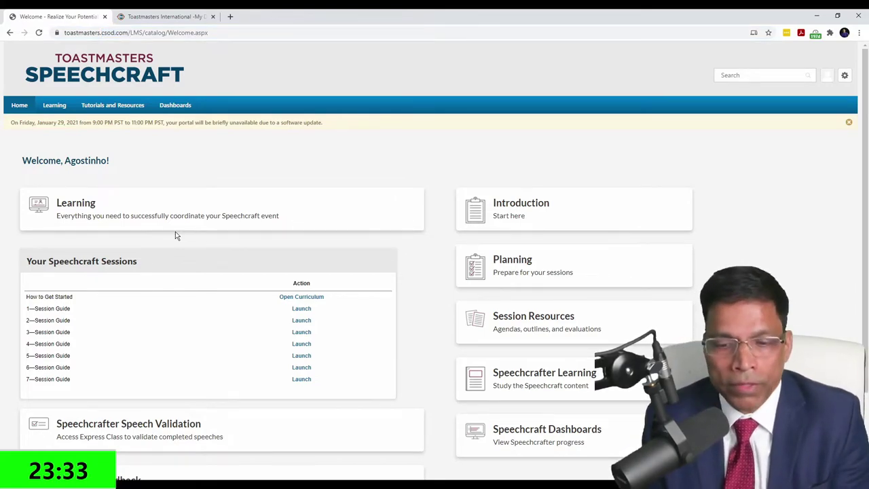
scroll(194, 268, "down", 1)
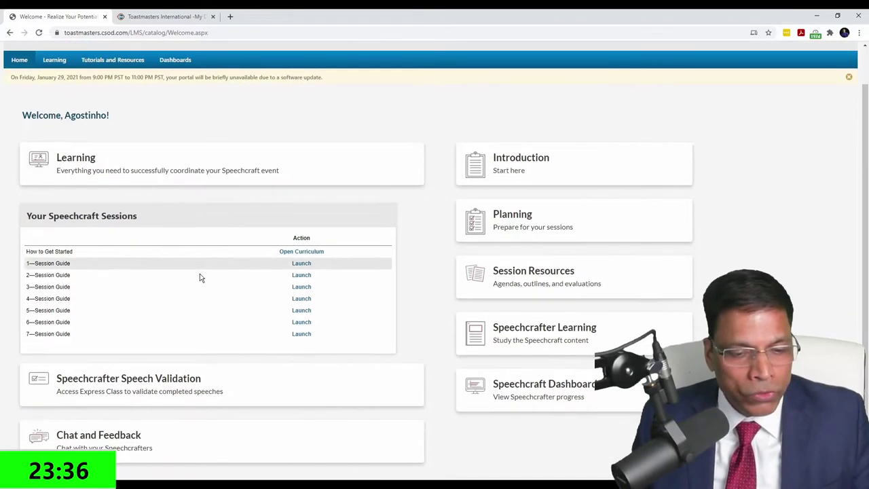
scroll(68, 265, "down", 1)
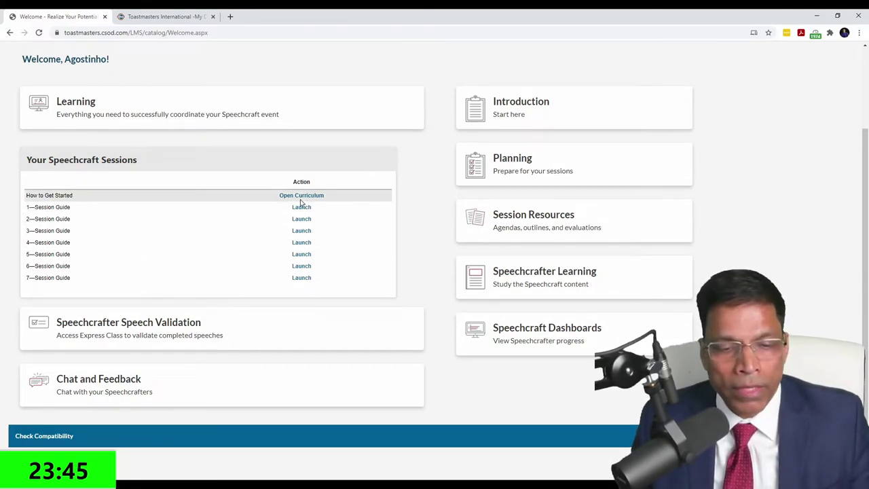
left_click(536, 281)
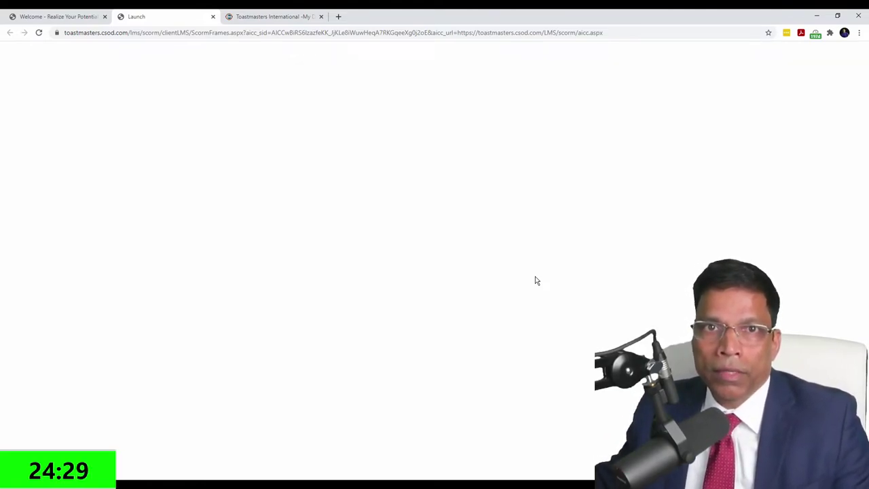
Return to the portal's Welcome page and scroll down to the seven Session Guides
left_click(83, 18)
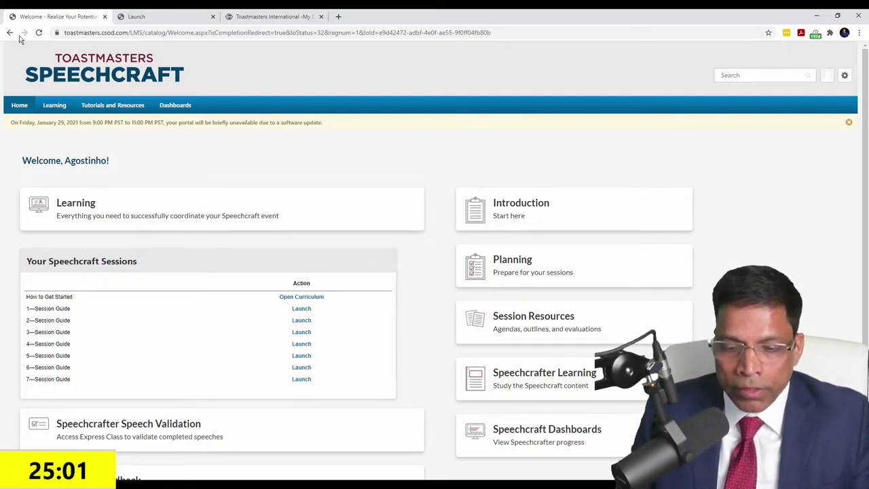
scroll(460, 224, "down", 2)
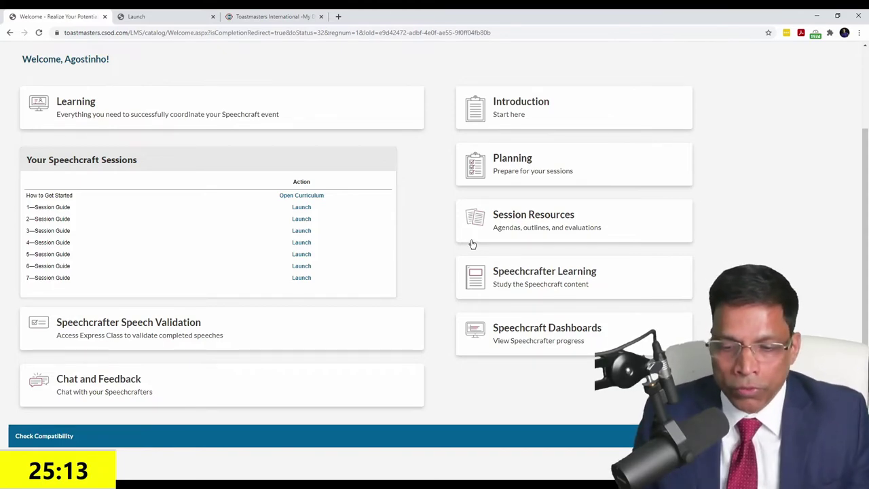
View the Speechcraft Dashboards, then go back Home to the How to Get Started curriculum
left_click(539, 334)
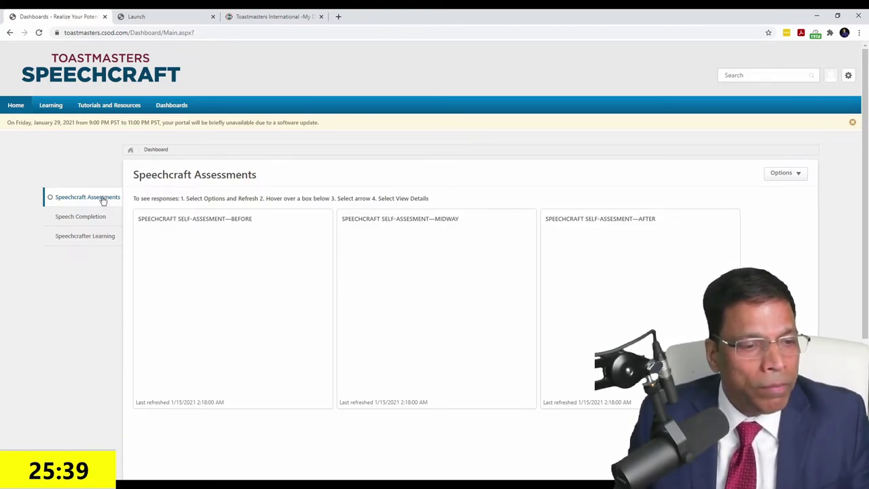
mouse_move(14, 106)
left_click(16, 125)
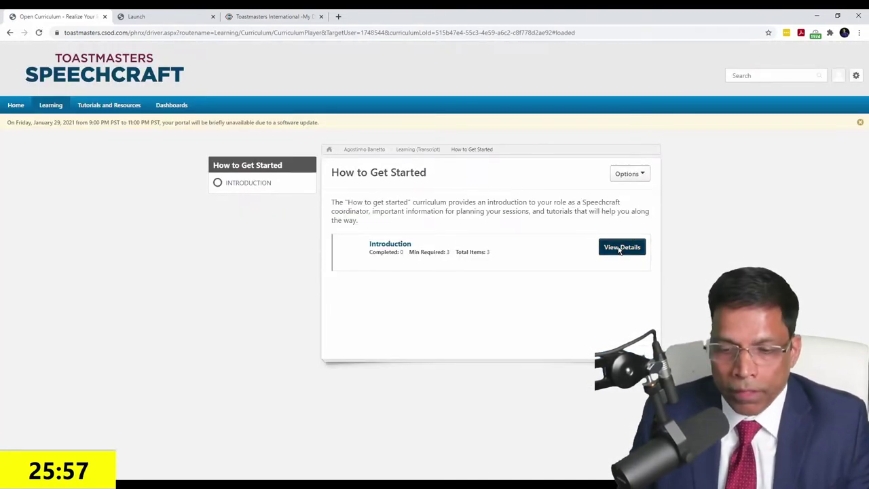
Start the Coordinator's Introduction course, advance two slides, then close the course tab
left_click(603, 242)
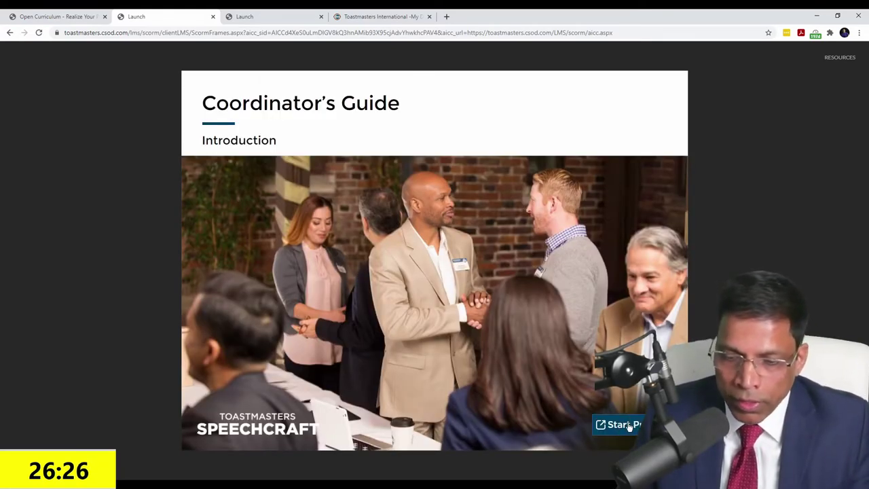
left_click(628, 424)
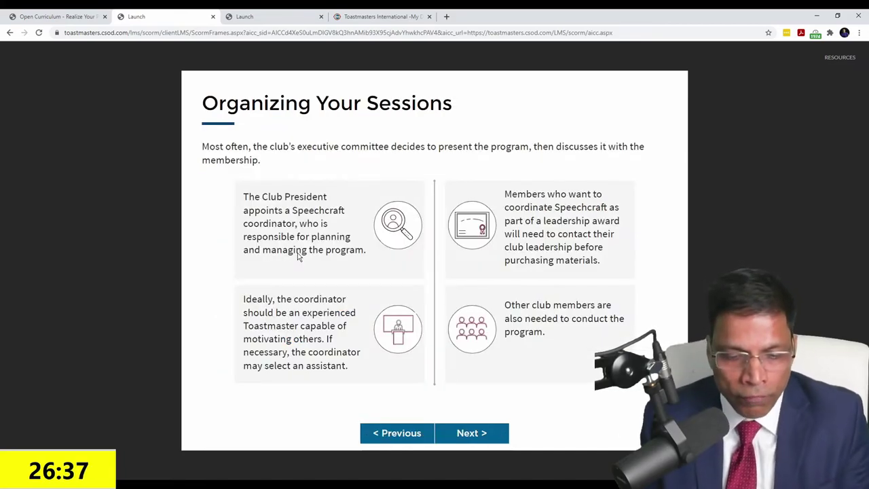
left_click(469, 435)
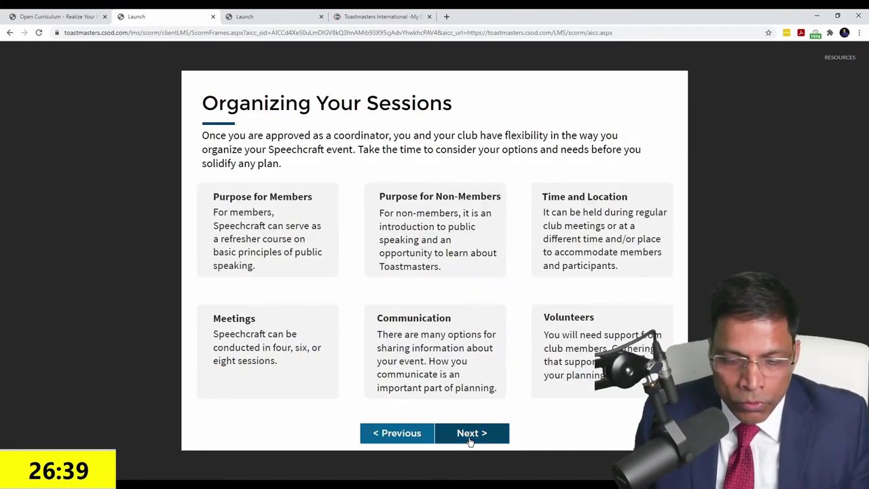
left_click(468, 435)
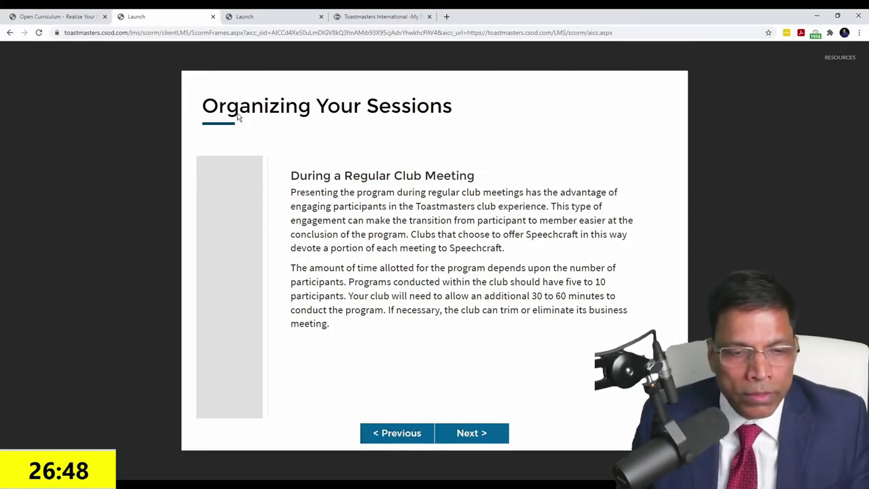
left_click(213, 16)
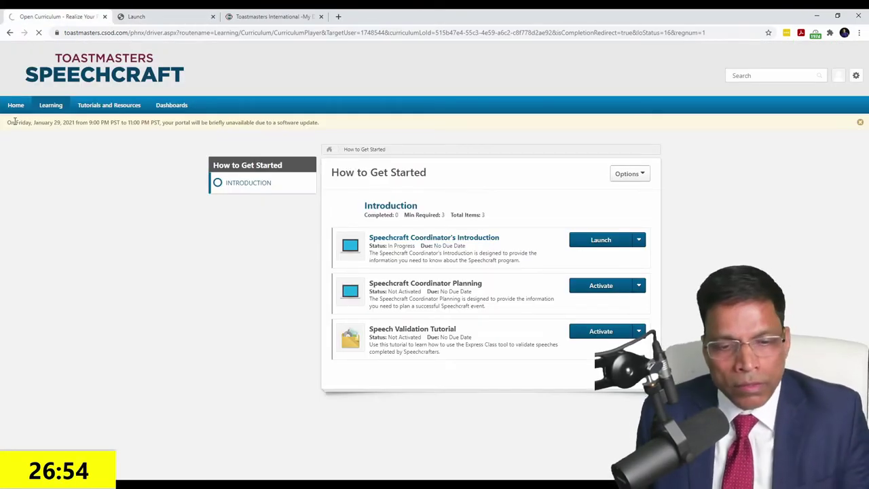
Use the Home link to return to the Welcome page listing How to Get Started
left_click(19, 105)
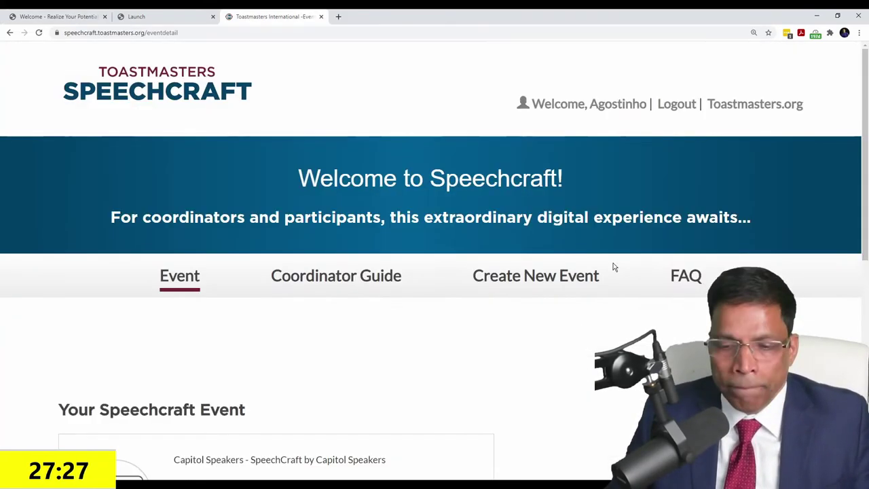
Open the FAQ page on the Speechcraft website
scroll(652, 251, "down", 1)
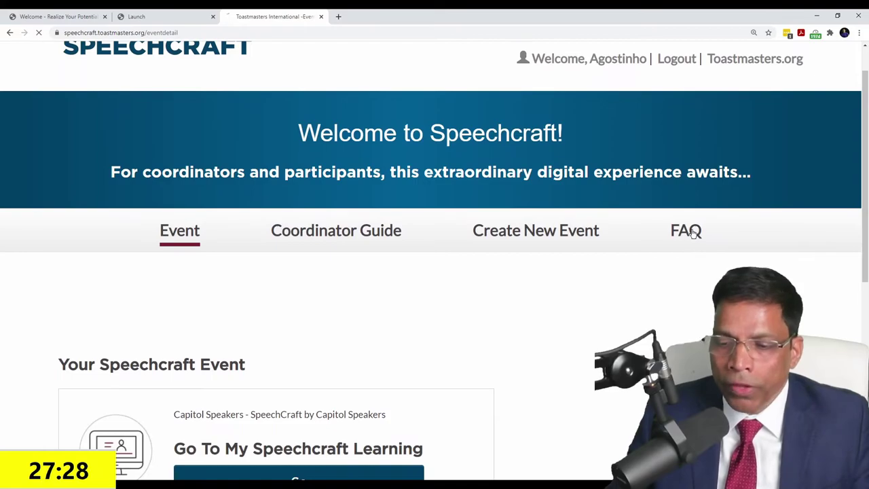
left_click(687, 234)
scroll(408, 223, "down", 3)
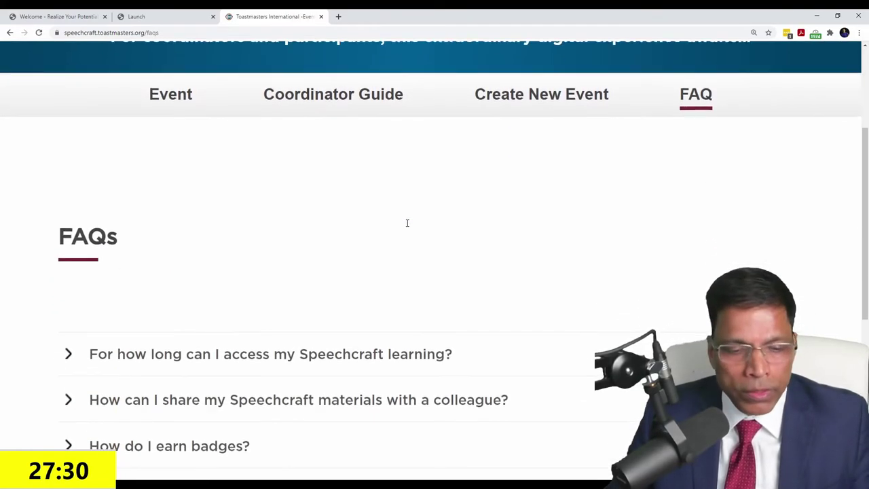
scroll(406, 227, "down", 2)
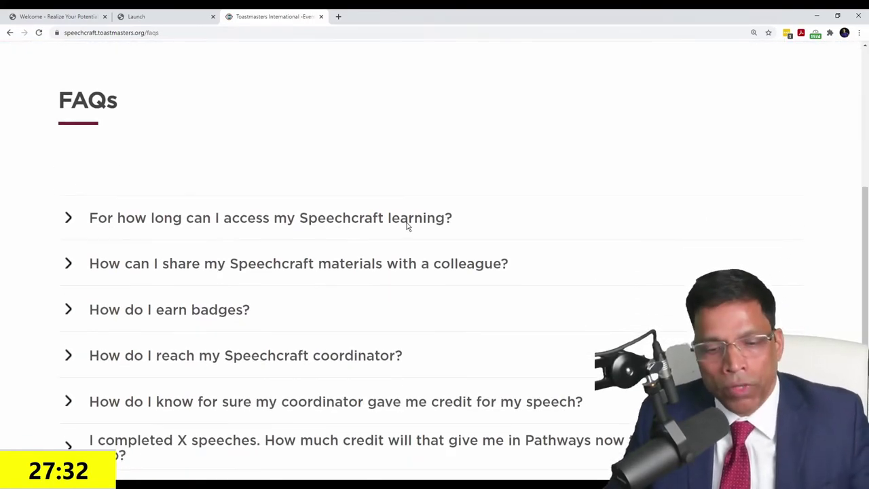
Expand the learning-access question, zoom in, and highlight the '90 days' period
left_click(208, 227)
scroll(211, 226, "down", 2)
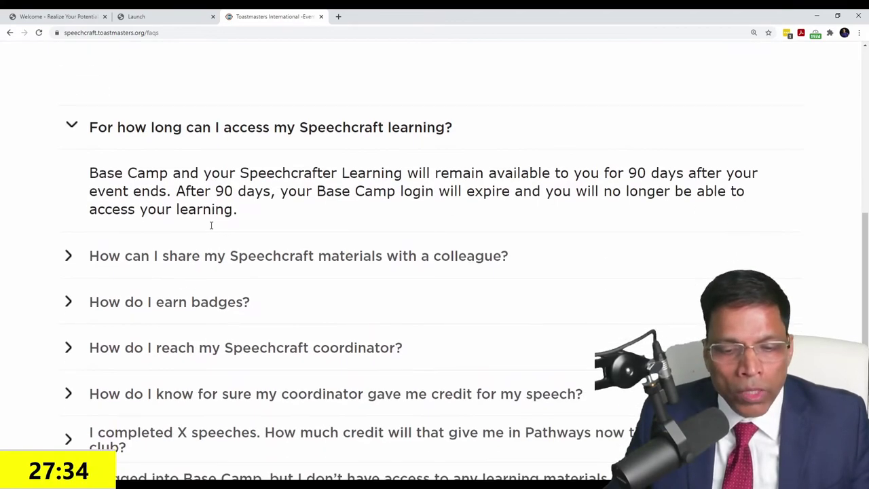
key("ctrl+plus")
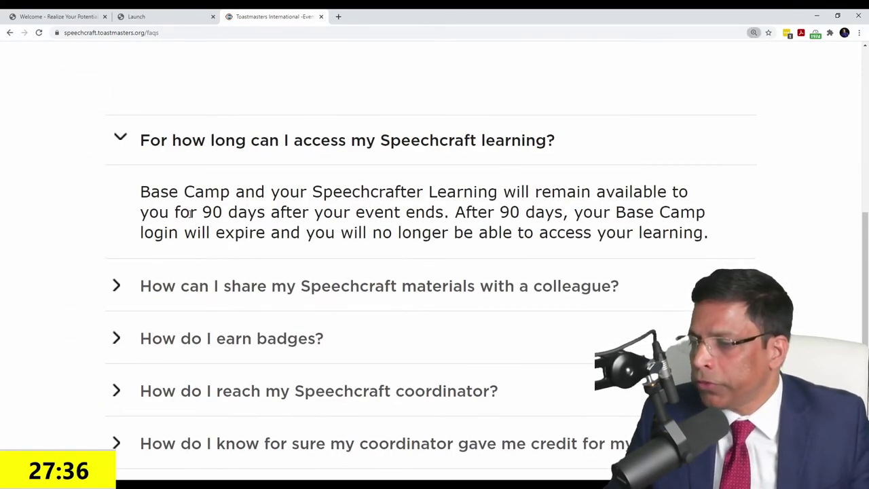
left_click_drag(203, 212, 274, 217)
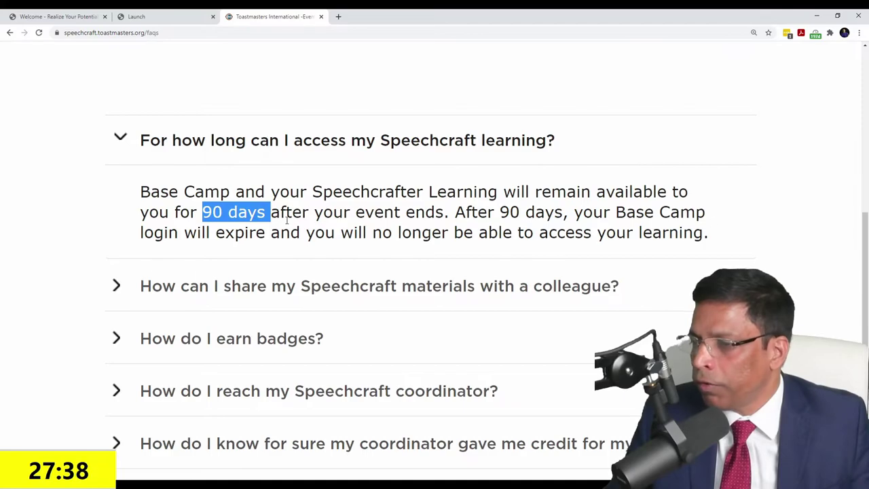
scroll(288, 220, "down", 3)
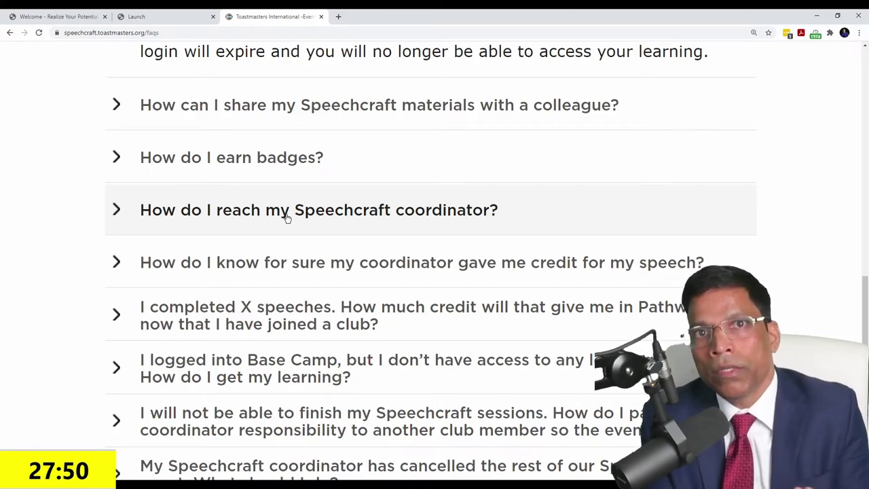
scroll(378, 220, "down", 2)
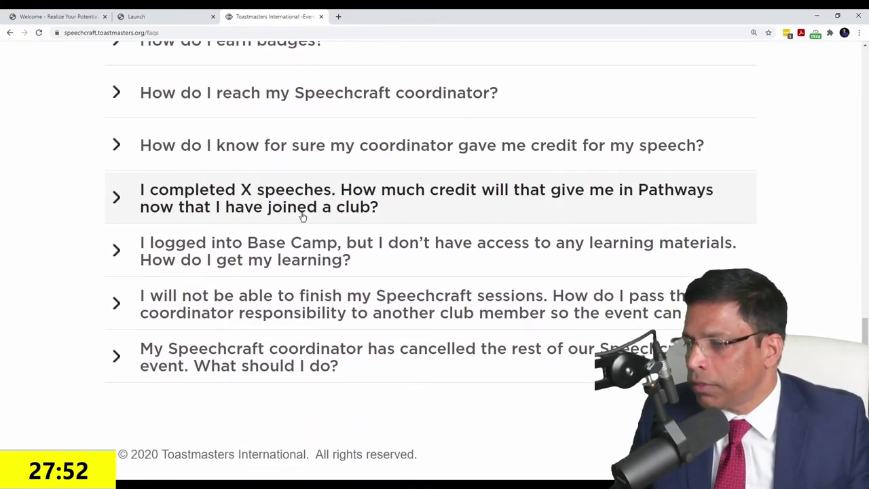
Expand the 'I completed X speeches' answer and highlight the one- and seven-speech credit lines
left_click(301, 215)
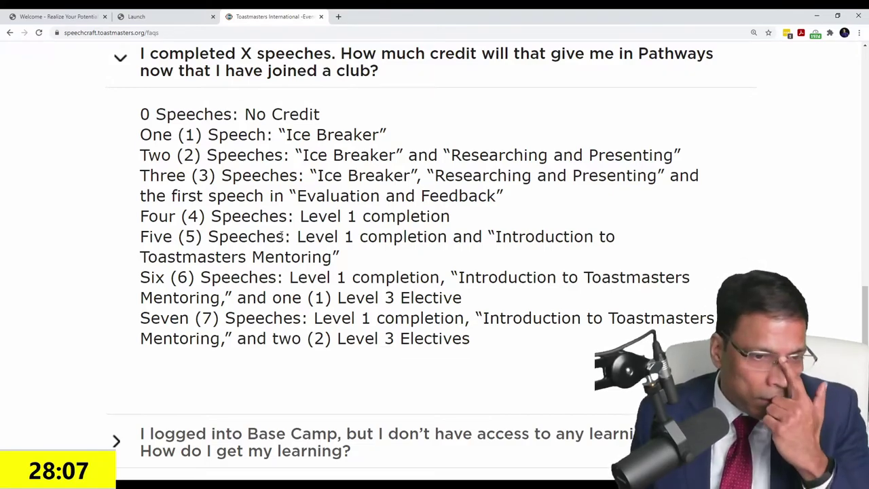
left_click_drag(138, 135, 396, 134)
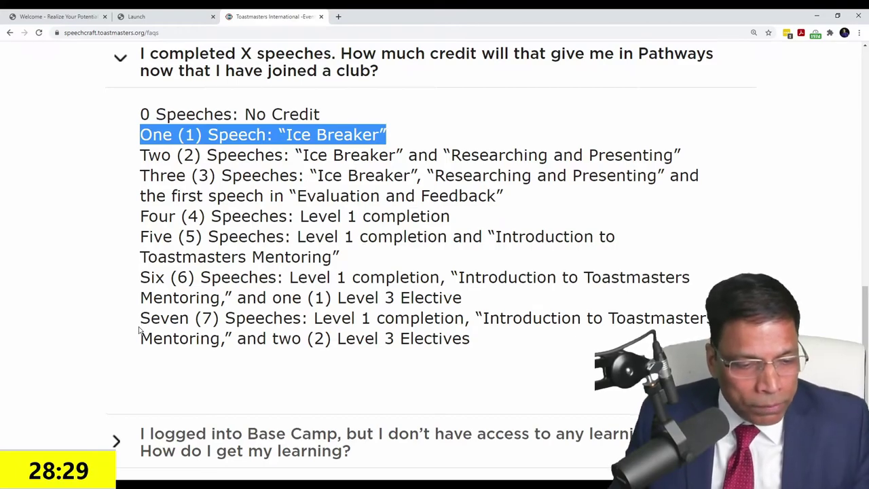
left_click_drag(141, 318, 480, 346)
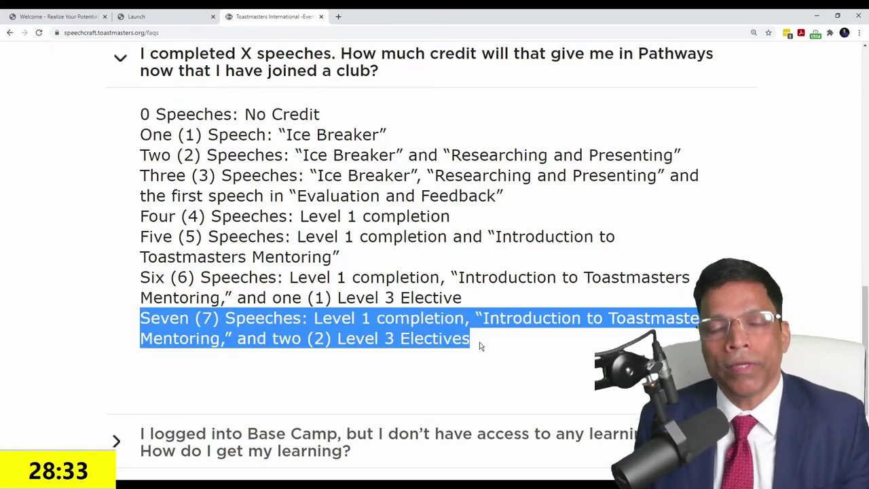
scroll(477, 341, "up", 2, "ctrl")
scroll(475, 347, "down", 1)
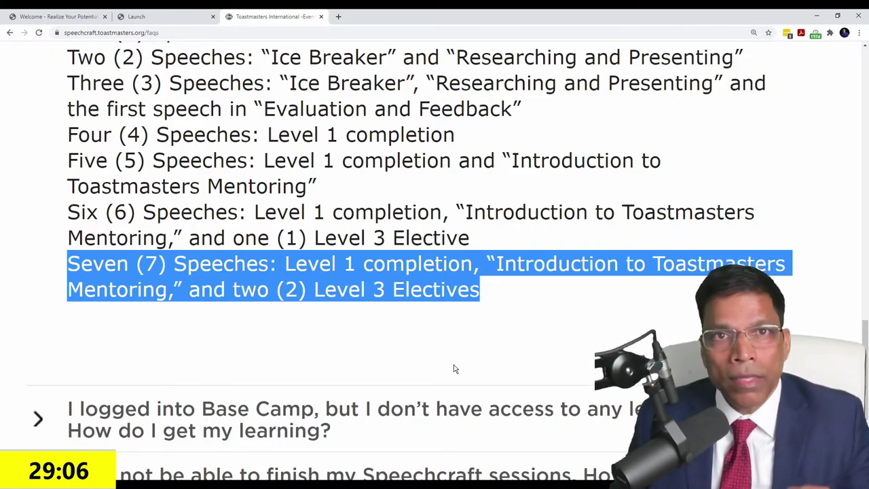
left_click_drag(279, 265, 183, 297)
left_click(482, 263)
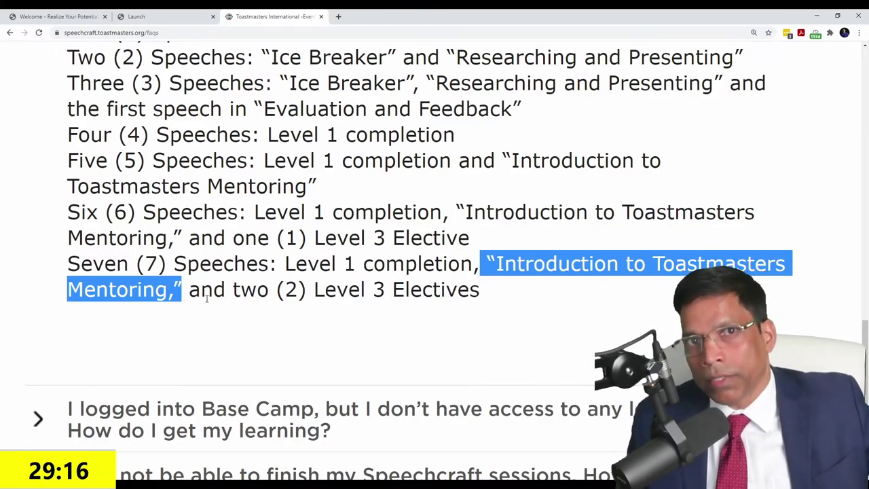
left_click_drag(192, 289, 498, 292)
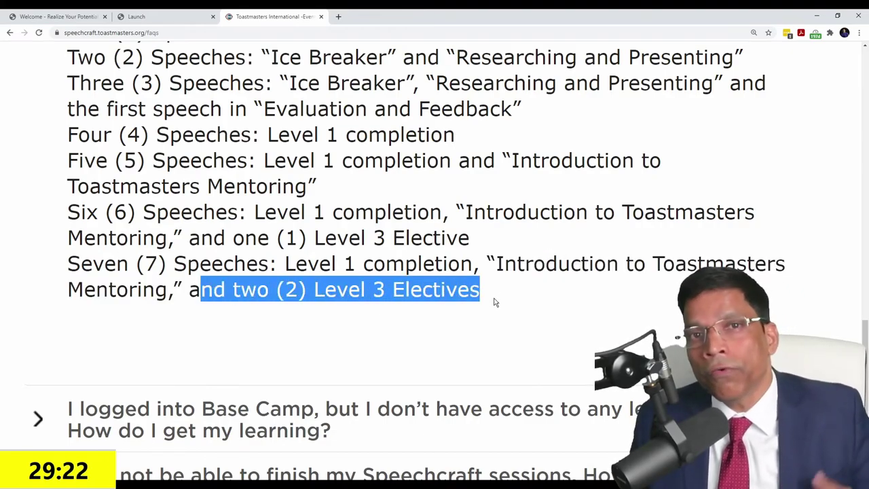